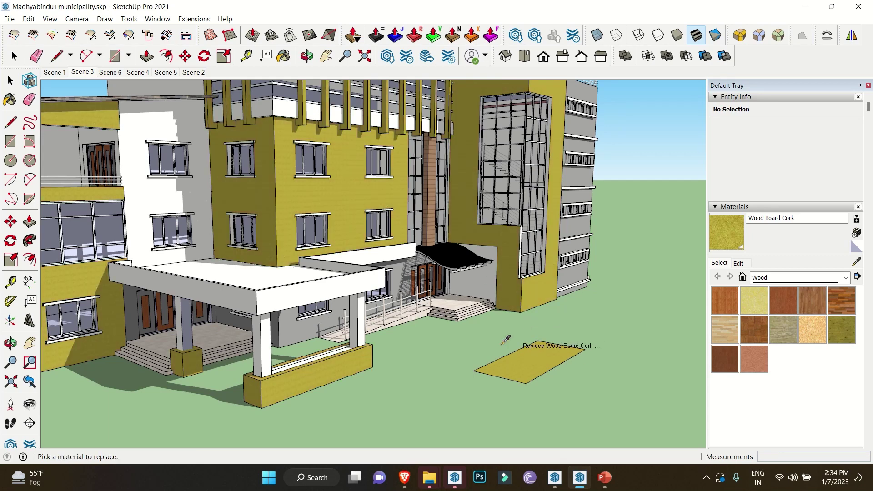
Delete the selected faces of the gridded box.
middle_click_drag(536, 353, 446, 318)
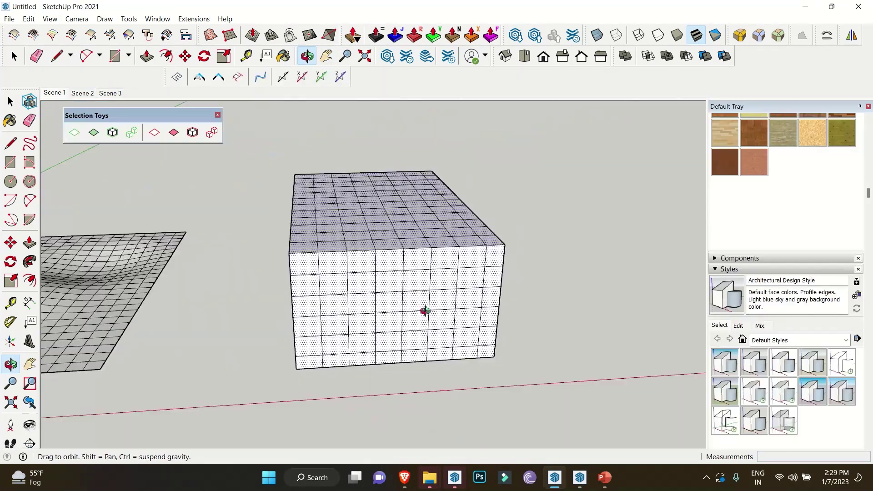
middle_click_drag(424, 308, 451, 313)
key("Delete")
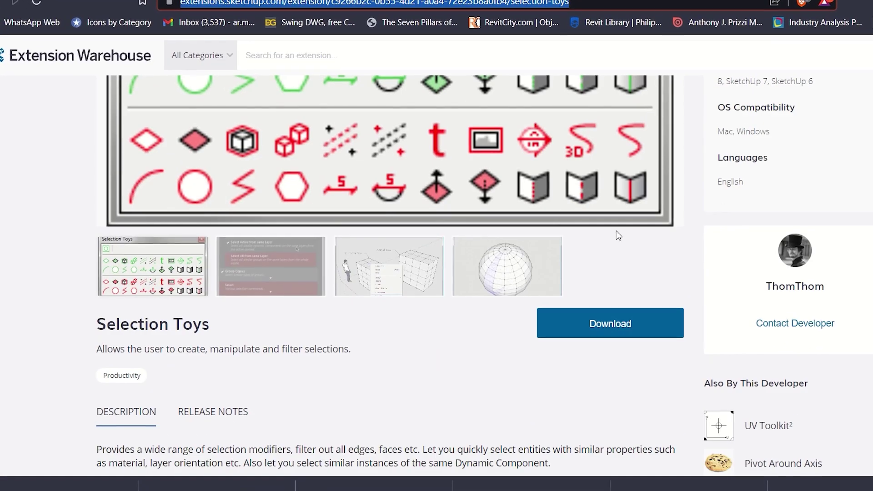
Switch to the browser and review the description of the Selection Toys extension on the Extension Warehouse page.
scroll(620, 227, "down", 5)
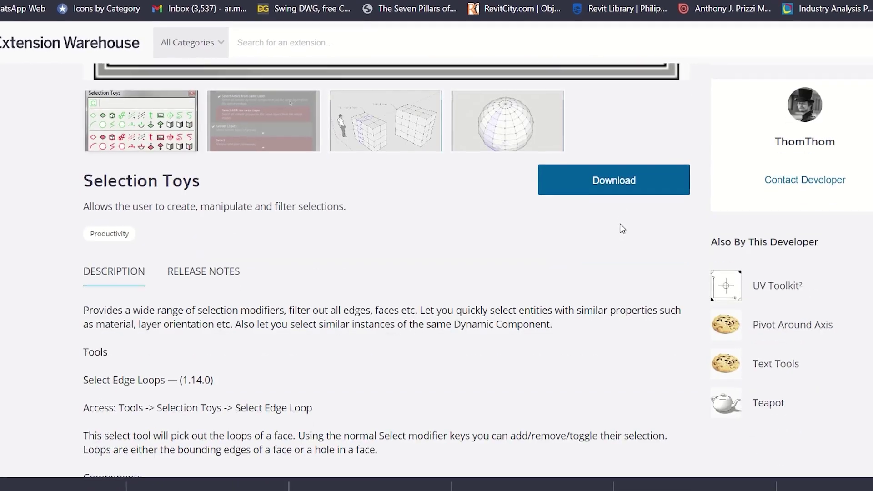
scroll(624, 217, "up", 8)
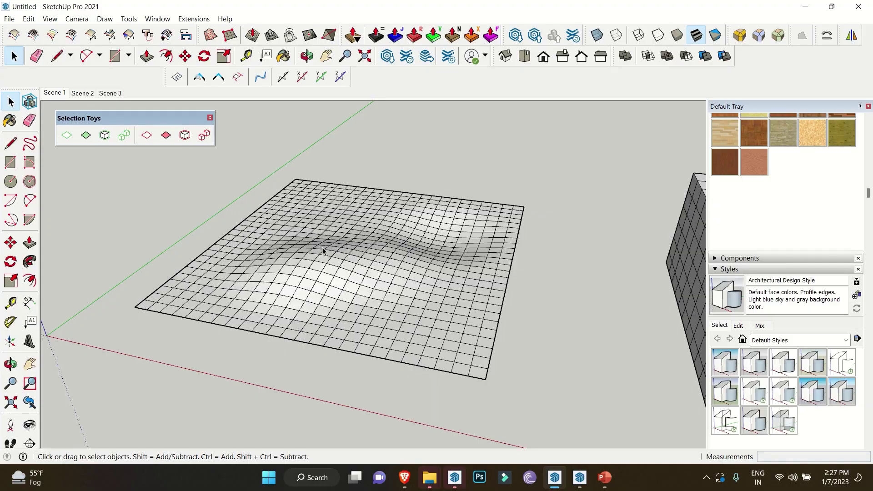
left_click(341, 256)
scroll(522, 289, "down", 2)
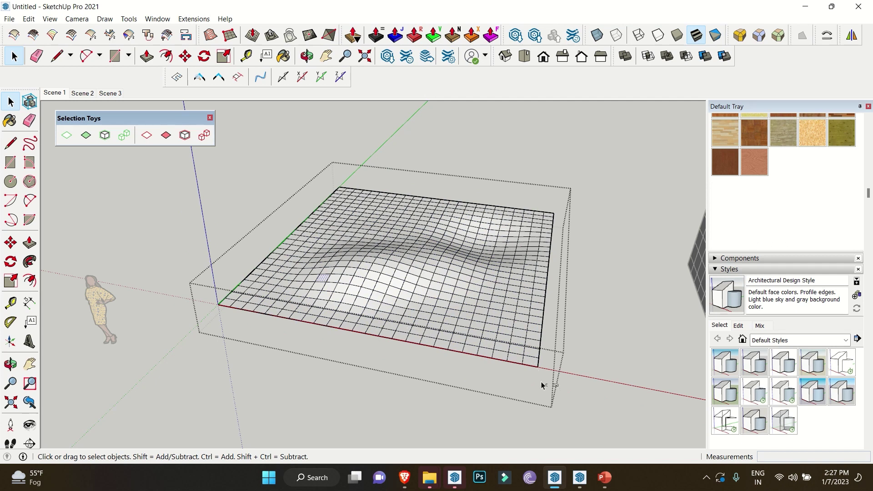
Select all edges and faces of the wavy mesh and reduce the selection to its border edges only.
left_click_drag(216, 147, 216, 147)
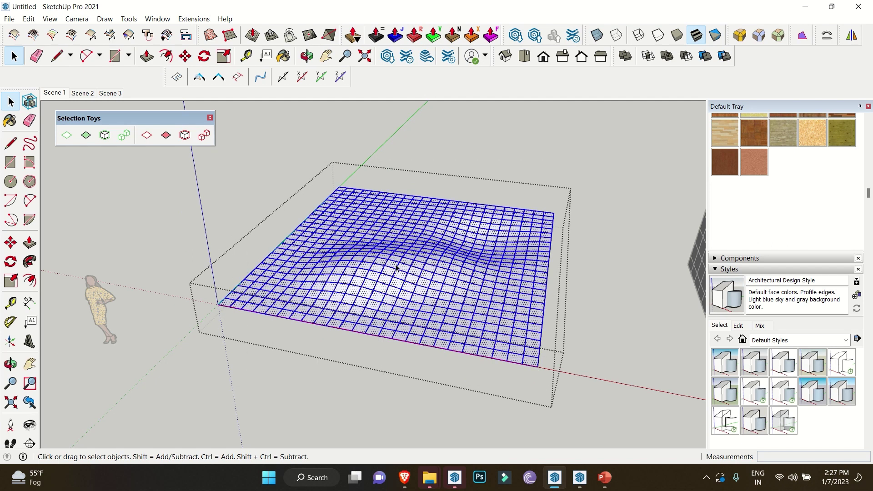
scroll(325, 230, "down", 2)
right_click(385, 268)
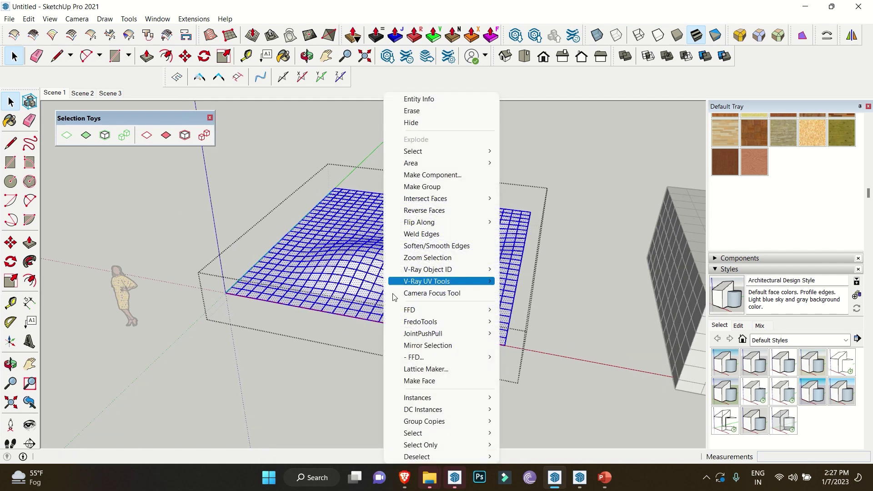
right_click(331, 211)
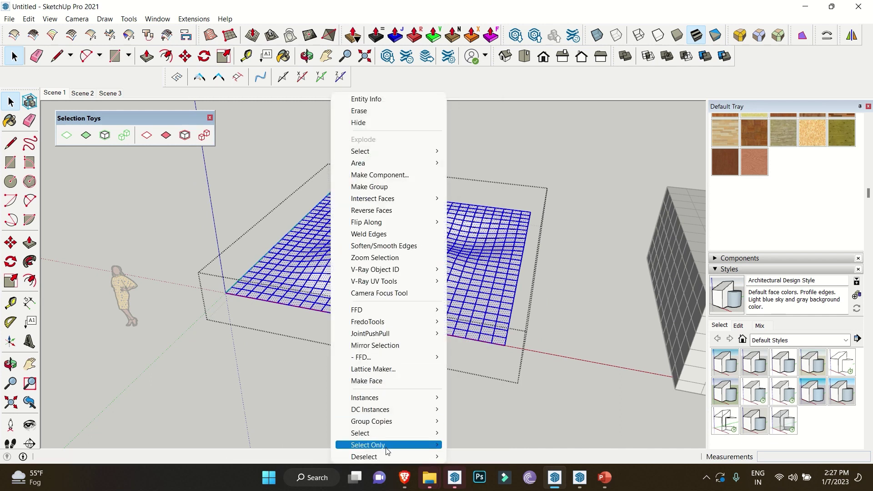
mouse_move(388, 446)
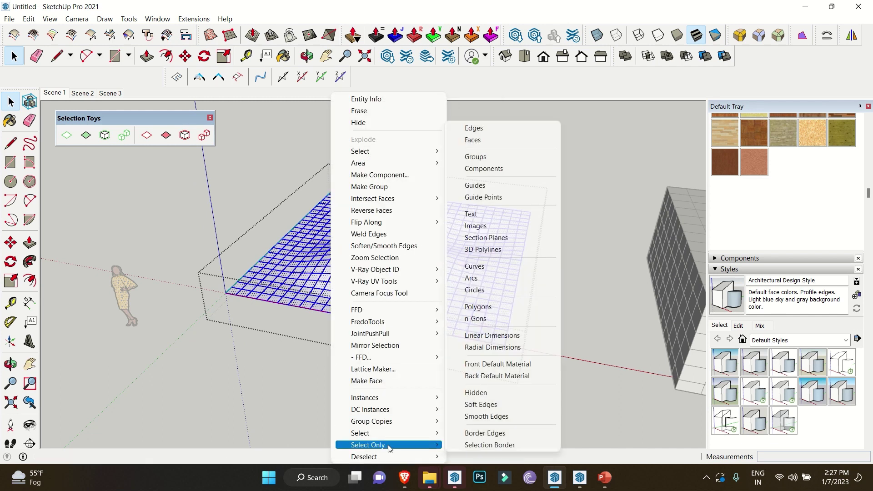
left_click(483, 435)
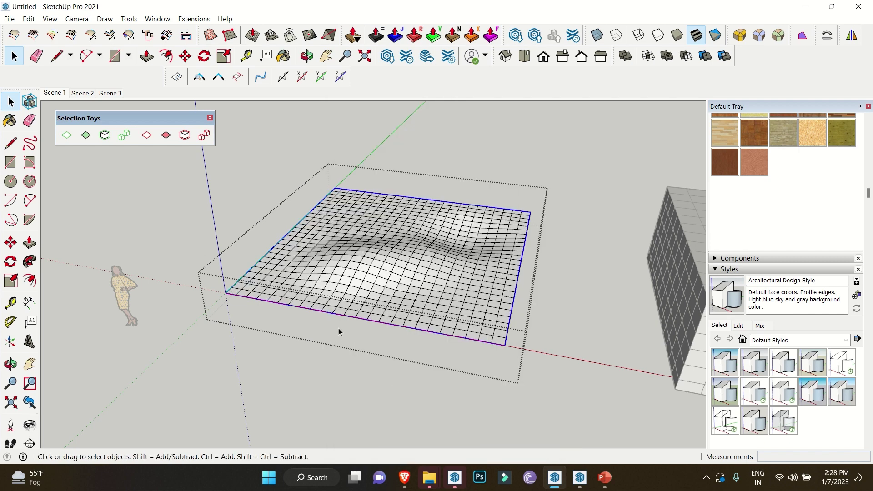
Clear the mesh selection, select the whole wavy mesh again and filter the selection to faces only.
middle_click_drag(338, 328, 389, 324)
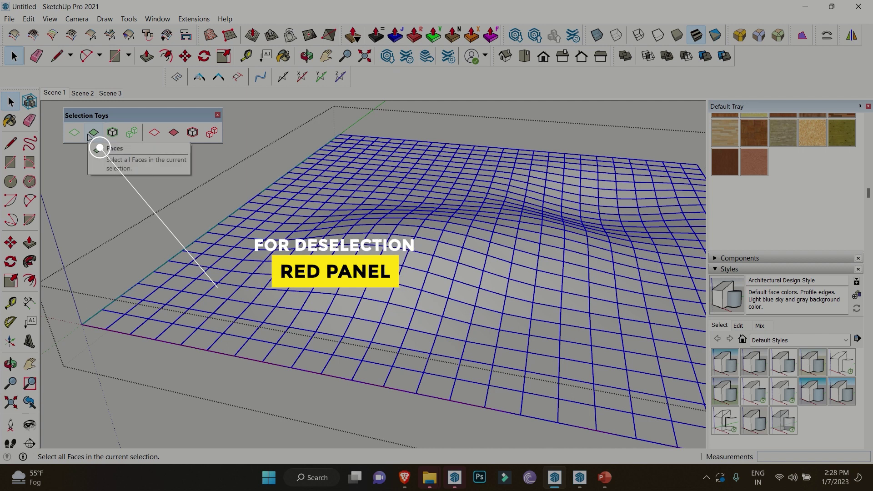
left_click(164, 178)
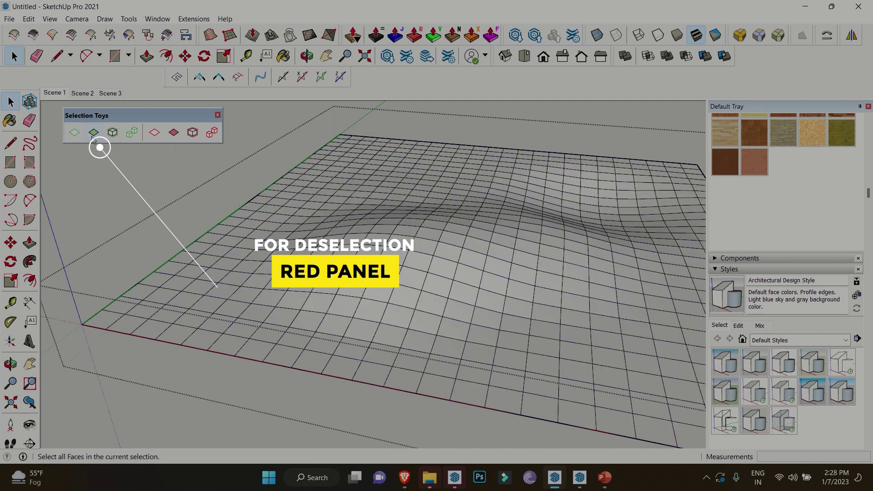
scroll(287, 266, "down", 3)
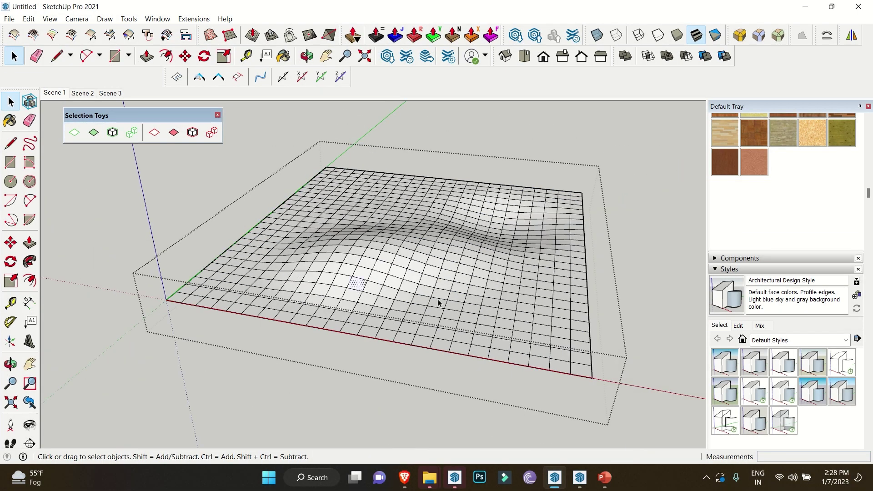
key("ctrl+a")
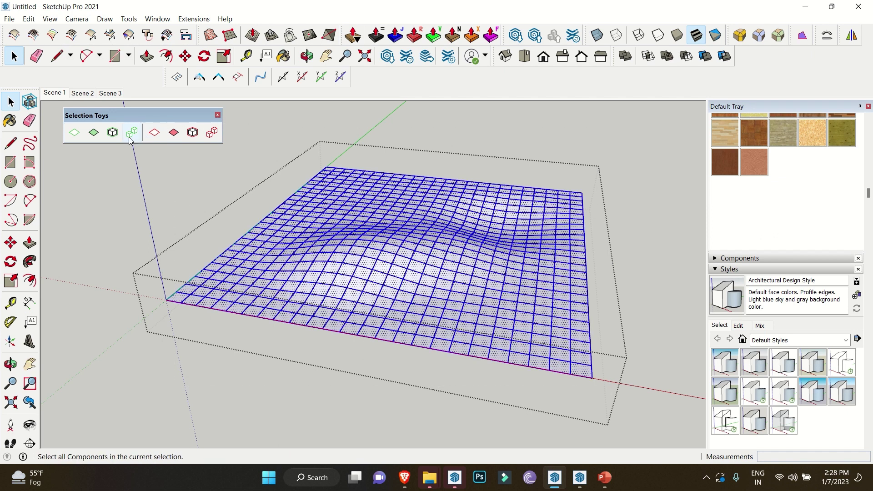
left_click(100, 137)
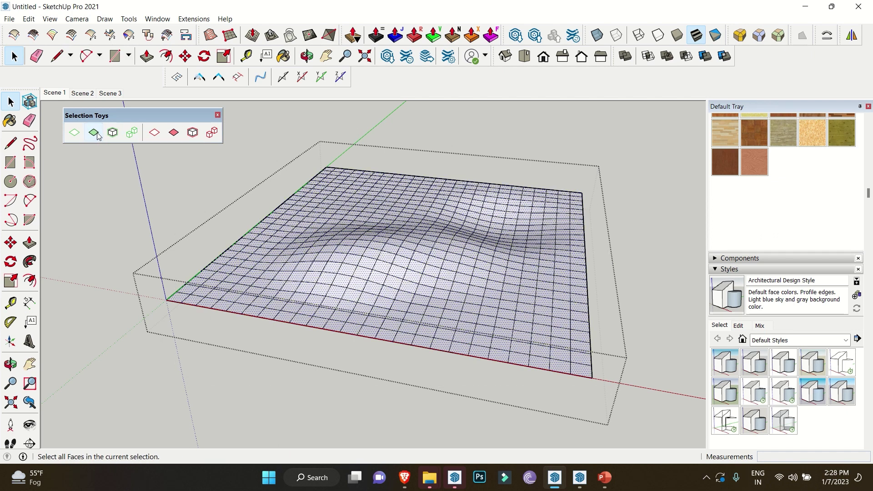
Apply the edges-only selection filter of Selection Toys to the wavy mesh.
scroll(304, 283, "up", 3)
middle_click_drag(343, 299, 182, 218)
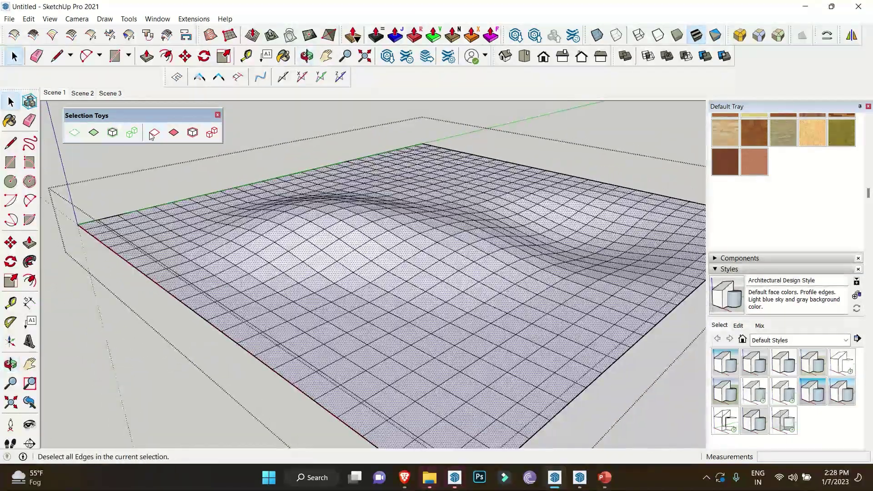
left_click(74, 133)
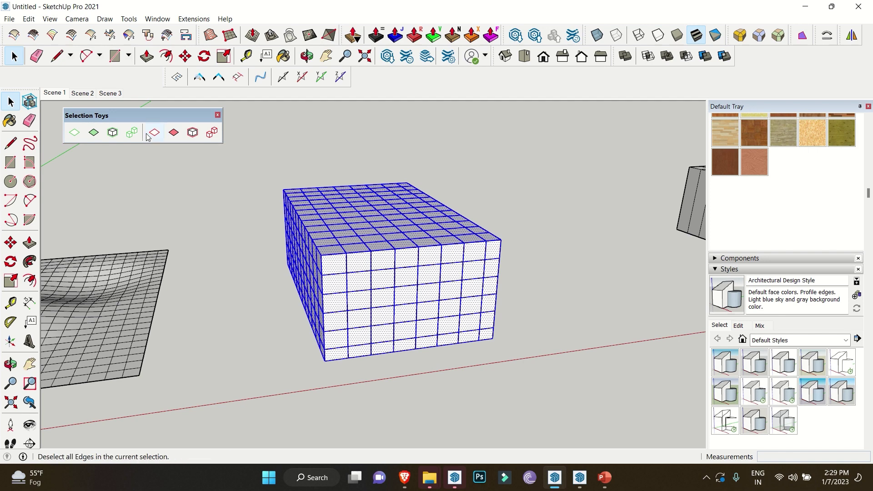
Remove the edges from the gridded box's selection and delete its faces to keep only the wireframe.
mouse_move(345, 282)
middle_mouse_down()
mouse_move(481, 275)
mouse_move(419, 282)
mouse_move(345, 273)
mouse_move(388, 283)
mouse_move(209, 296)
mouse_move(454, 312)
middle_mouse_up()
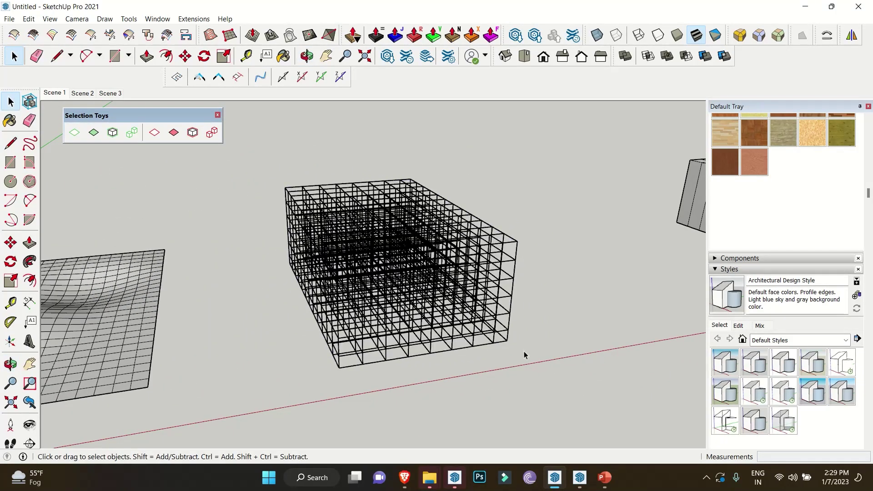
mouse_move(415, 340)
middle_mouse_down()
mouse_move(341, 264)
mouse_move(254, 255)
mouse_move(221, 240)
mouse_move(212, 179)
mouse_move(220, 197)
mouse_move(404, 358)
mouse_move(472, 351)
mouse_move(469, 364)
mouse_move(318, 318)
mouse_move(232, 312)
middle_mouse_up()
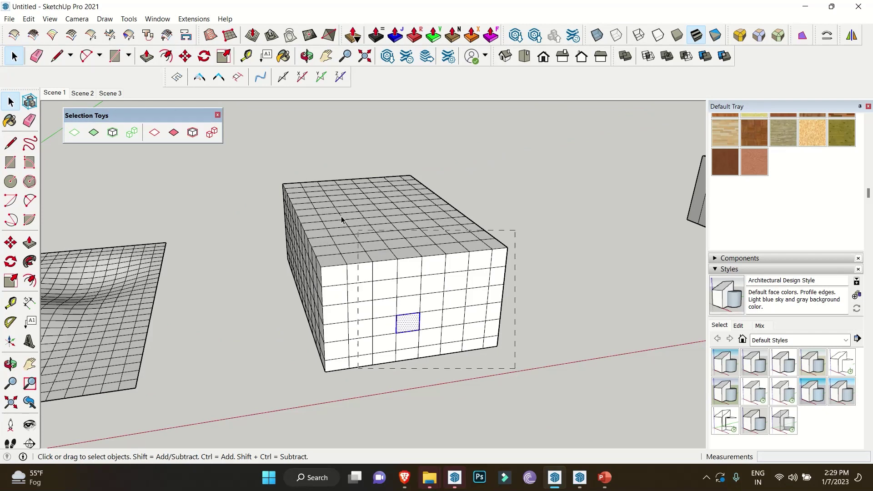
Deselect all faces in the gridded box's selection so that only the edges stay selected.
left_click_drag(341, 220, 253, 162)
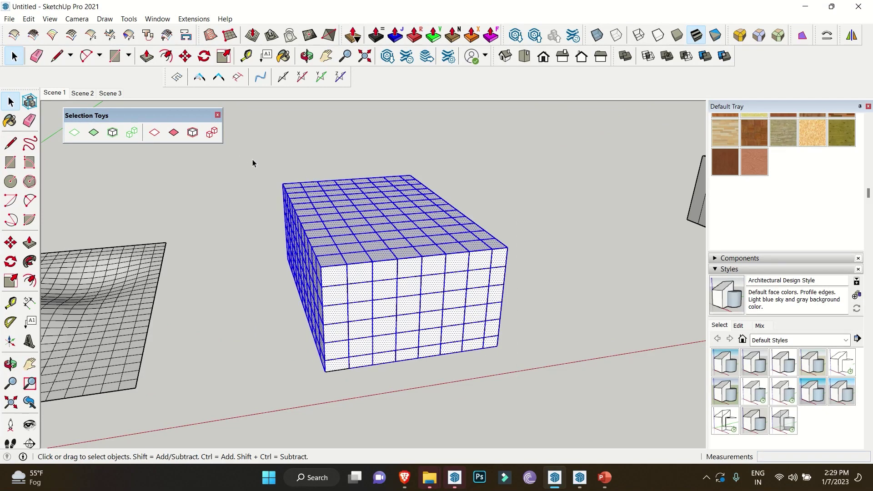
left_click(169, 136)
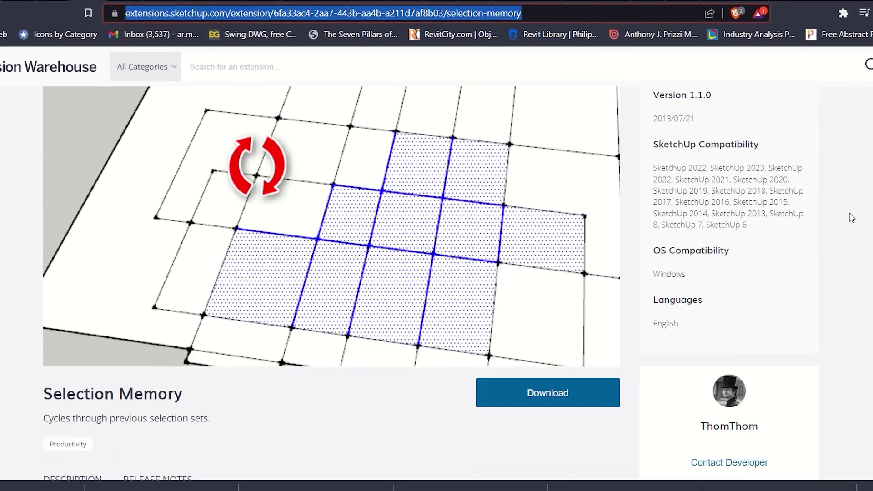
Review the Selection Memory extension's description on its Extension Warehouse page.
scroll(852, 218, "down", 1)
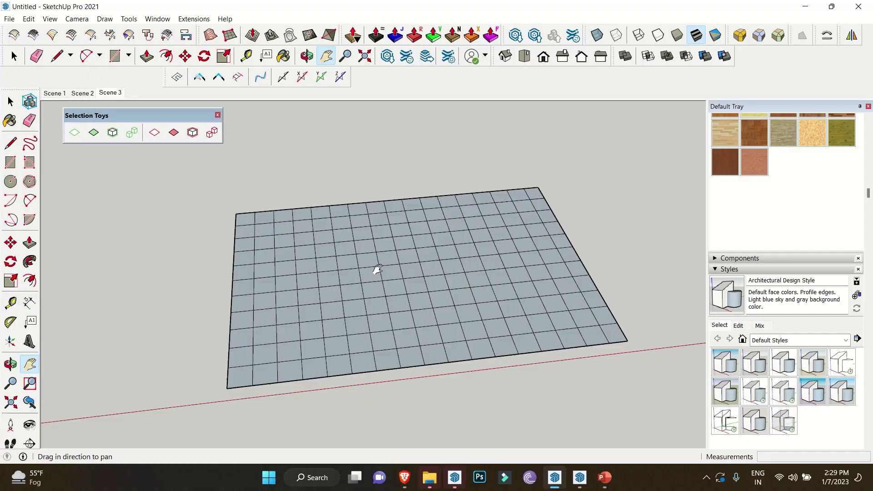
Select a stepped chain of seven connected edges and an adjoining face near the flat grid's front edge.
left_click_drag(374, 269, 424, 282)
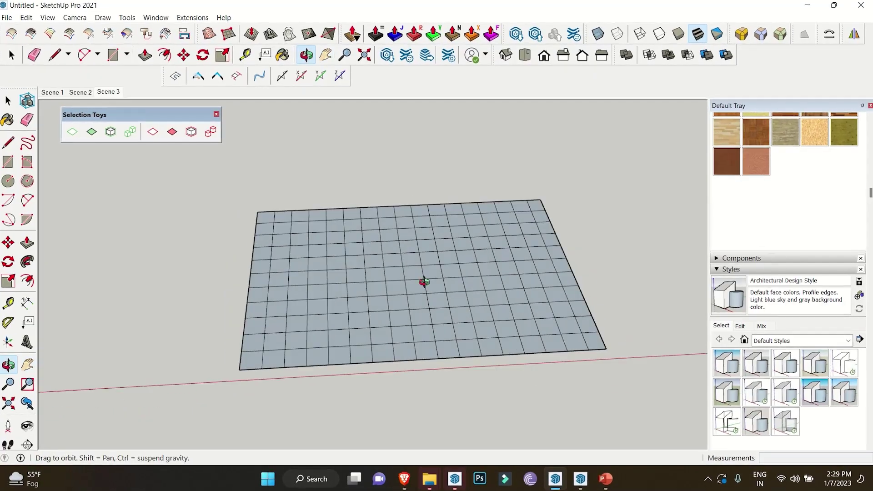
middle_click_drag(424, 281, 380, 288)
scroll(382, 330, "up", 3)
double_click(377, 327)
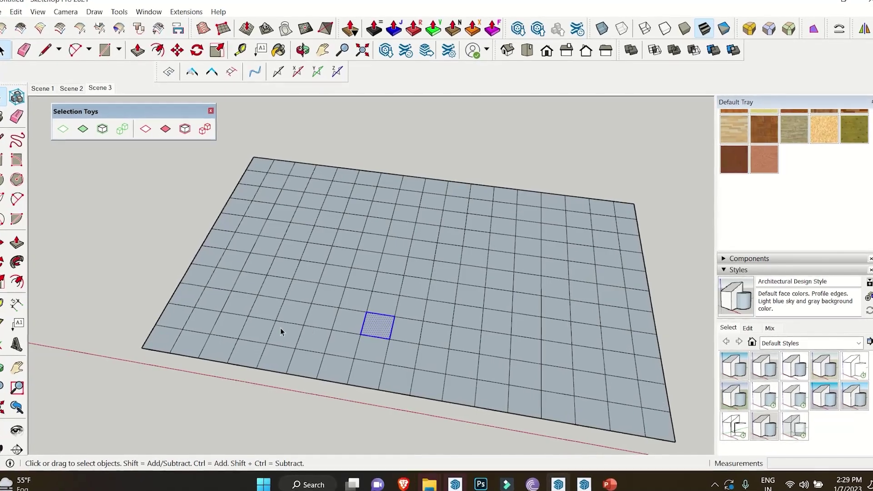
left_click(218, 337)
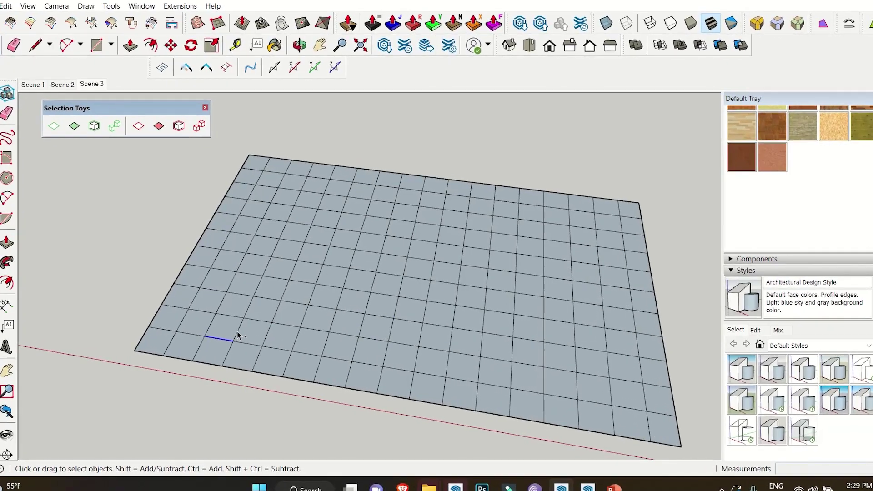
left_click(237, 335, "ctrl")
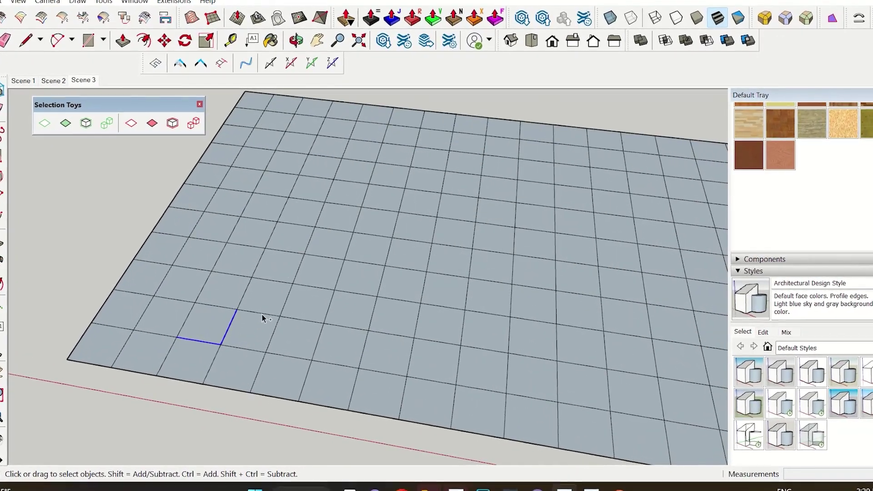
left_click(262, 315, "ctrl")
left_click(282, 312, "ctrl")
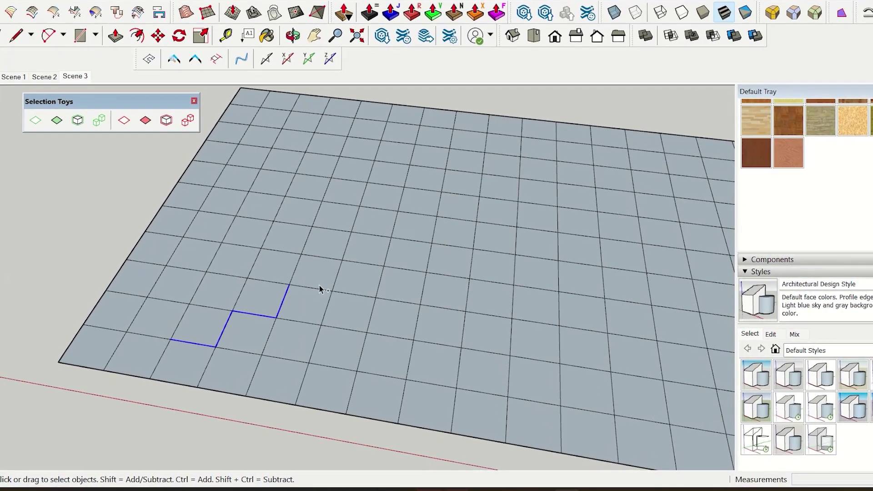
left_click(319, 289, "ctrl")
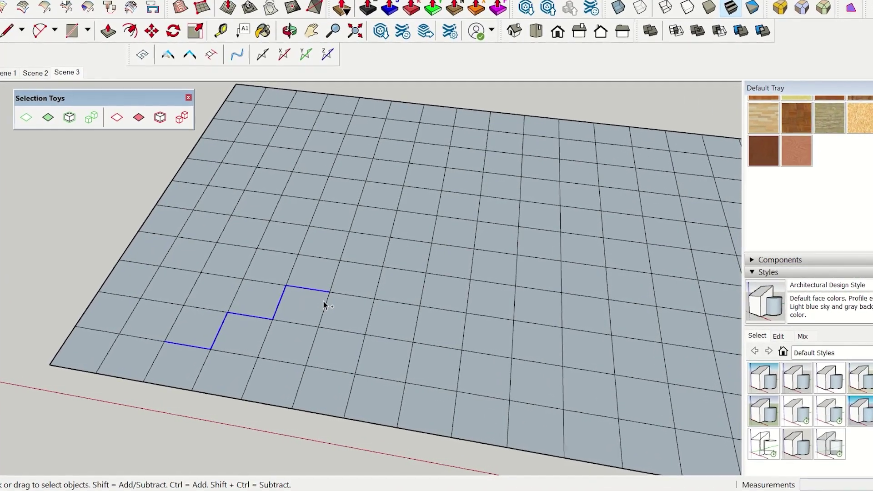
left_click(325, 302, "ctrl")
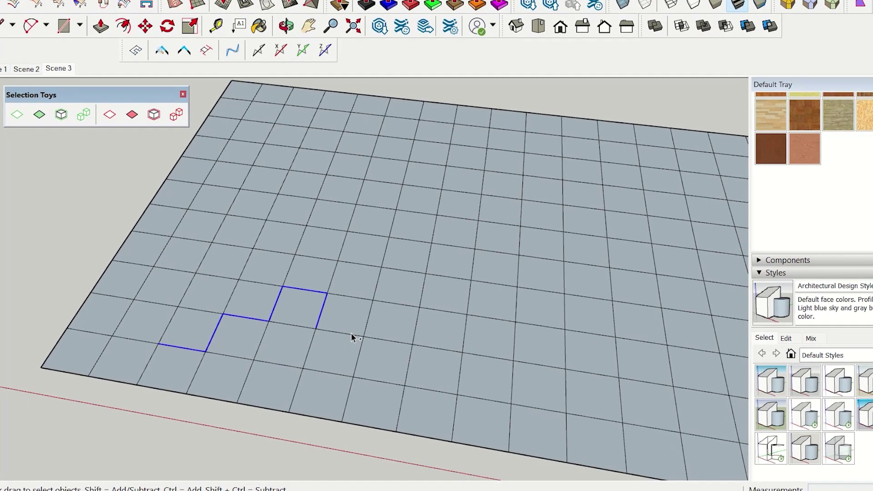
left_click(354, 335, "ctrl")
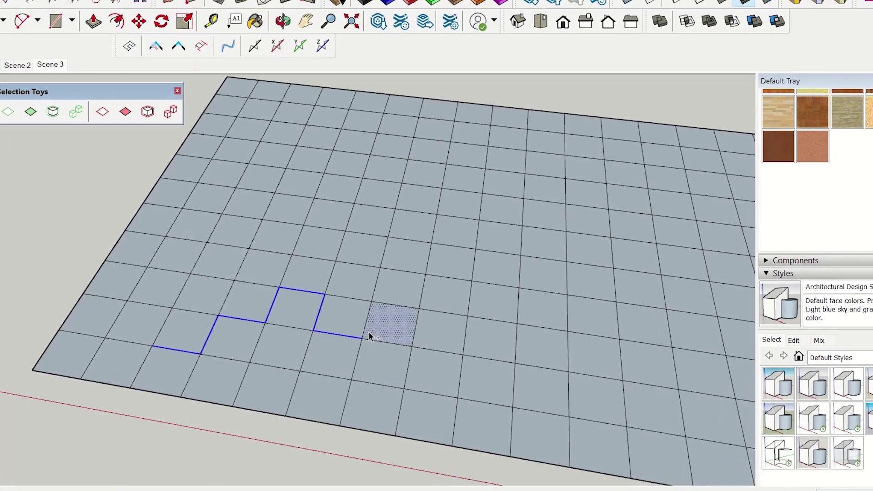
Restore the lost selection of grid edges and face with Cycle Previous Selections.
key("Delete")
left_click(29, 19)
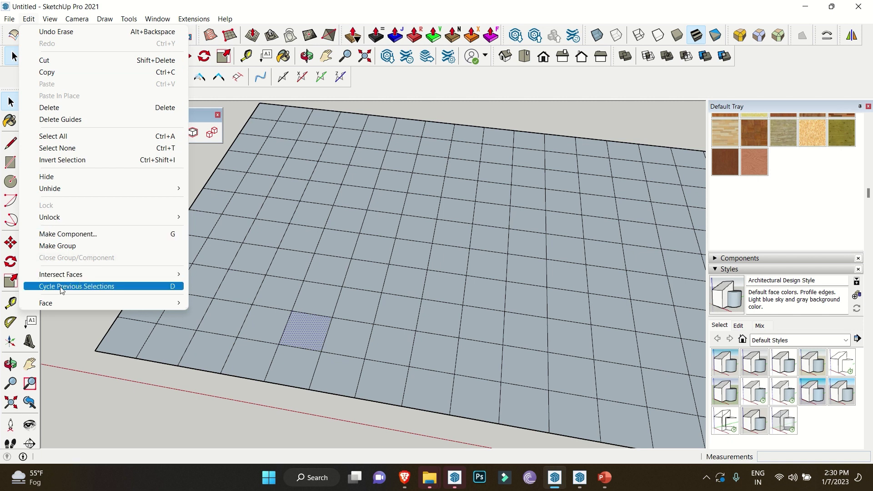
left_click(93, 287)
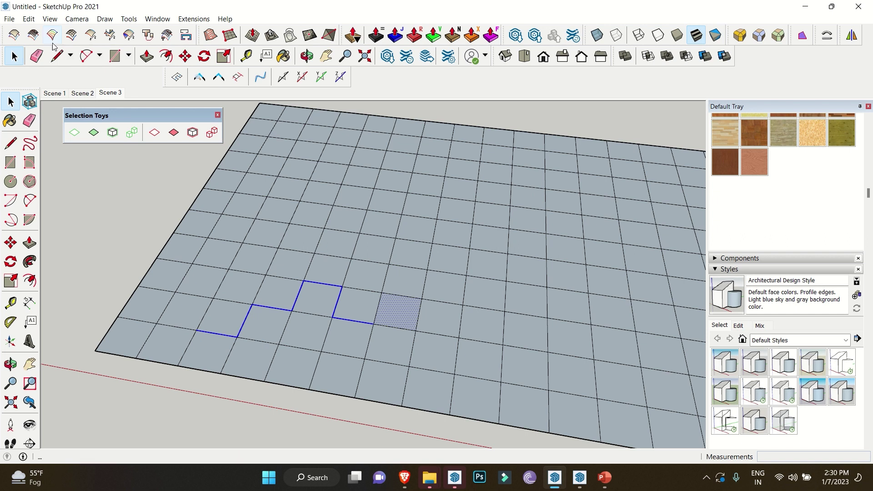
Replace the selection with a single grid face and cycle back to the previous edge-chain selection.
left_click(34, 19)
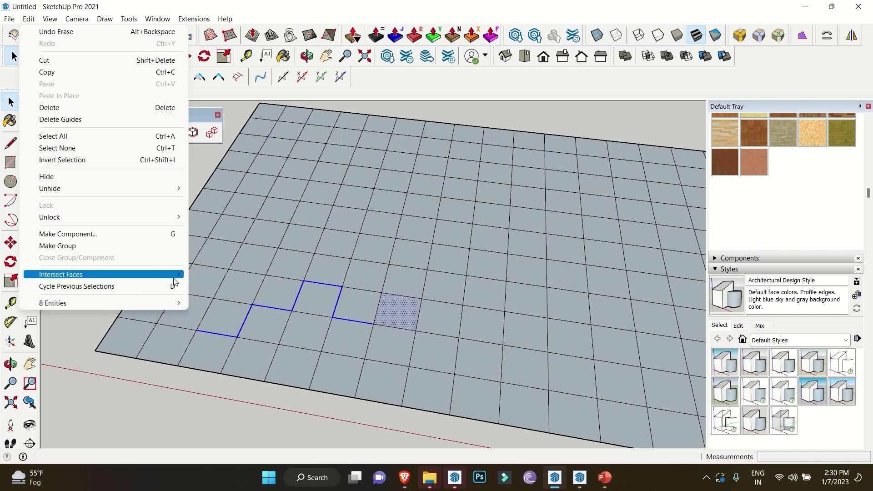
left_click(301, 324)
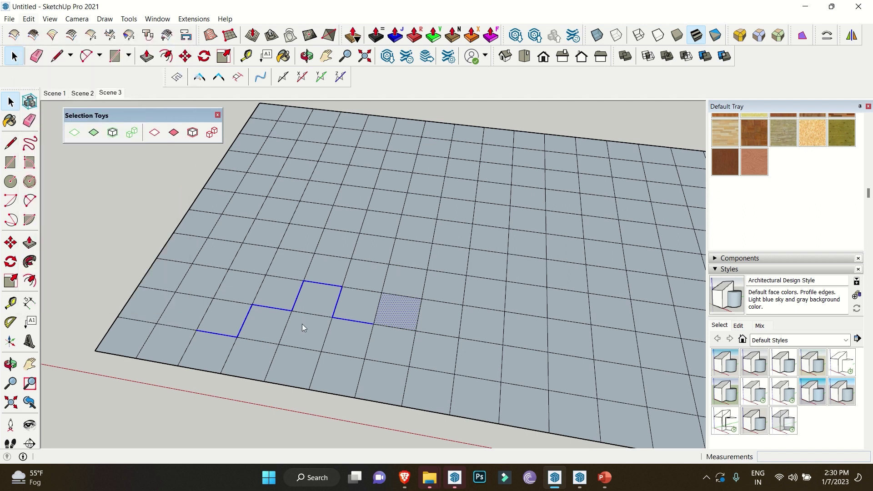
left_click(319, 326)
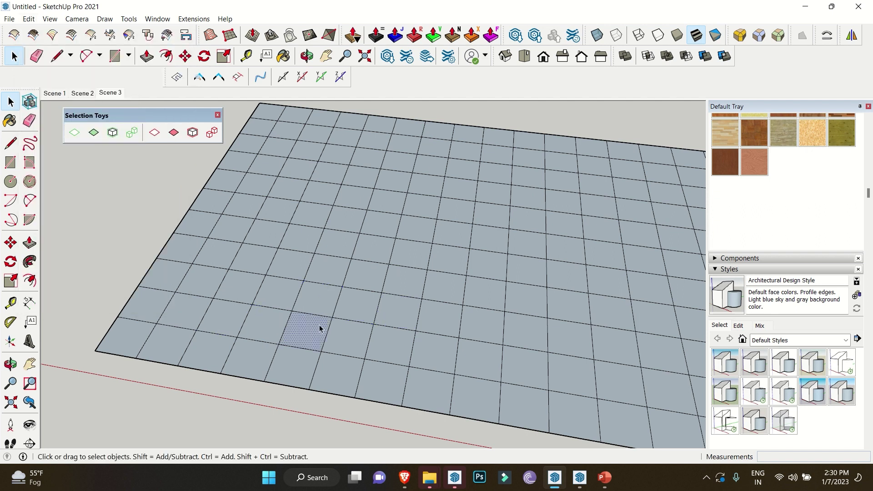
key("ctrl+shift+z")
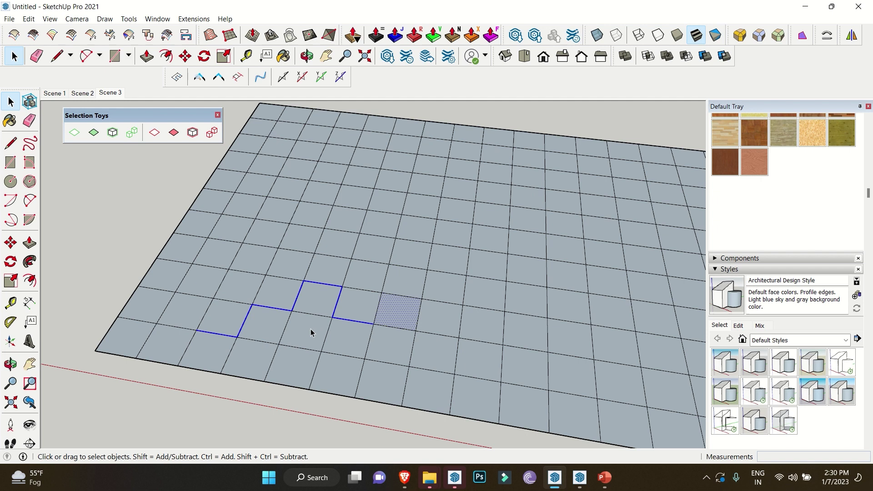
Select a single grid face below the edge chain and step back twice to recover the earlier selection.
left_click(310, 328)
key("ctrl+z")
key("ctrl+z")
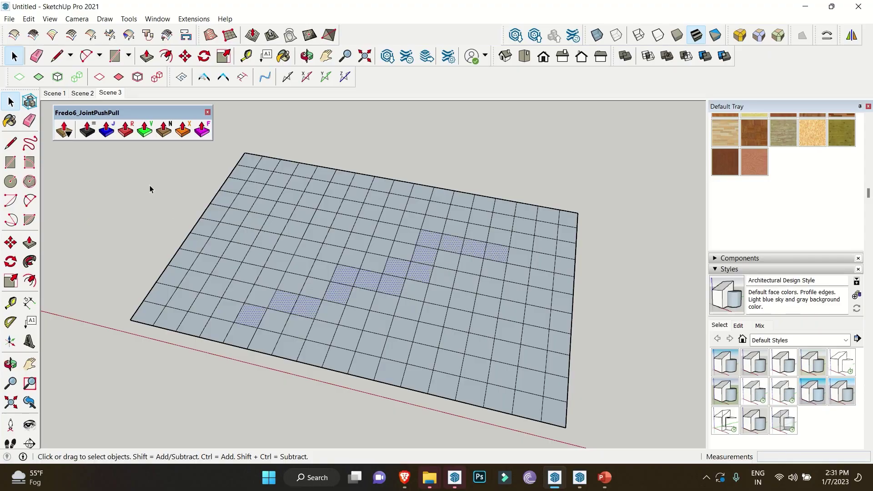
Extrude the selected stepped chain of connected grid faces upward about 4179 mm with Joint Push Pull.
left_click(112, 135)
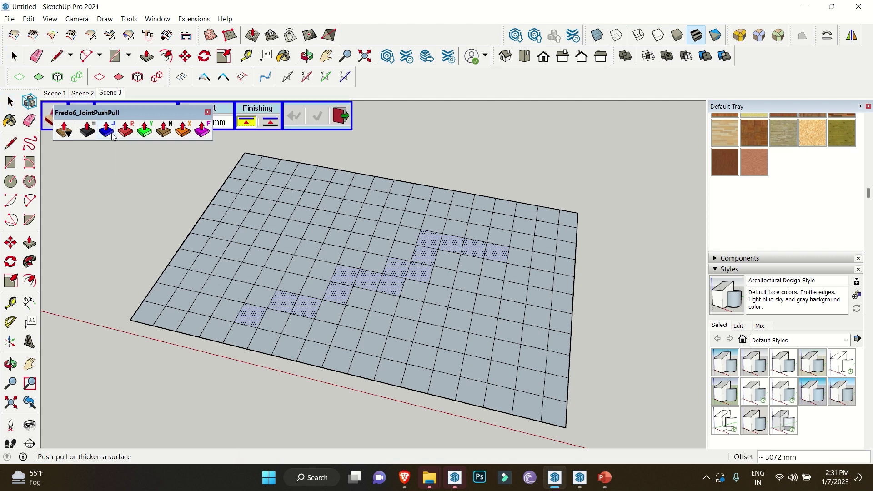
left_click(251, 316)
middle_click_drag(246, 278, 199, 193)
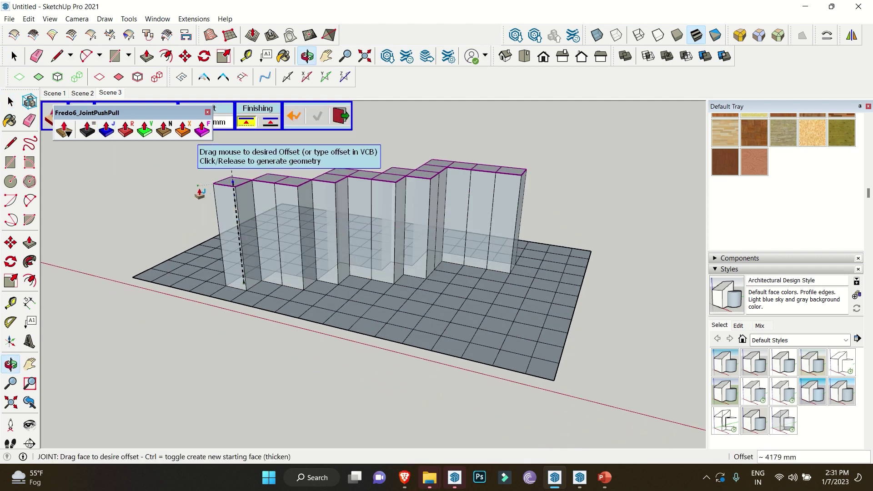
left_click_drag(234, 211, 292, 279)
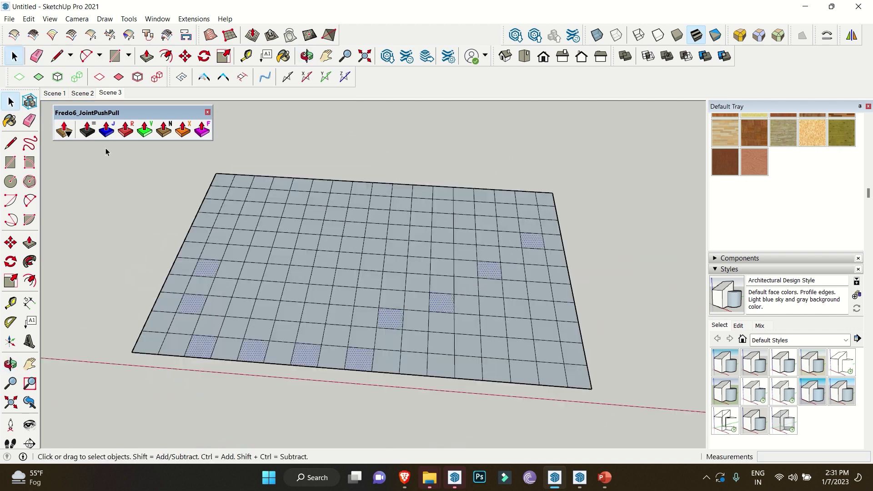
Extrude the selected scattered, unconnected grid faces upward together with Joint Push Pull.
left_click(106, 130)
left_click(210, 263)
middle_click_drag(209, 241, 118, 179)
left_click(215, 182)
middle_click_drag(341, 240, 521, 211)
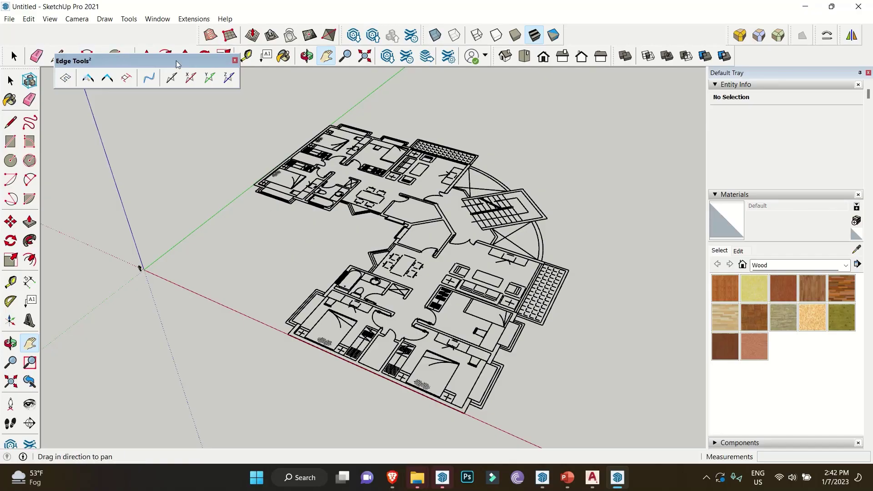
Hide the Edge Tools² toolbar and turn it back on.
left_click(235, 60)
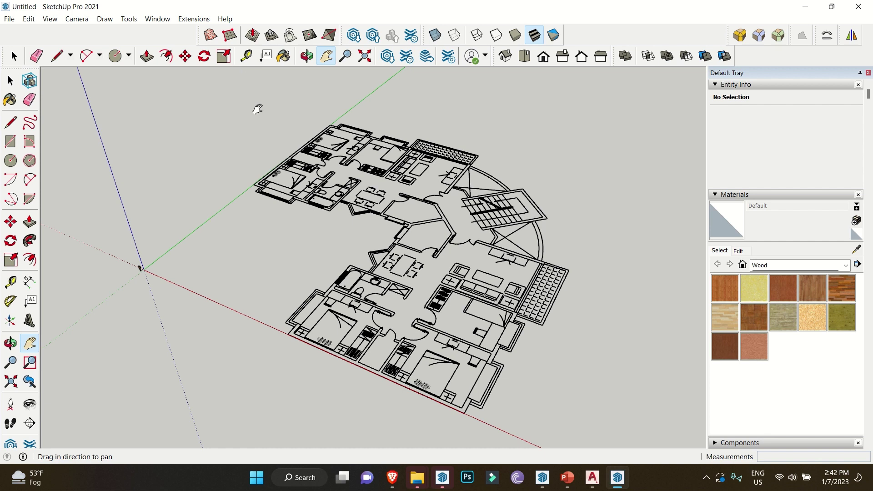
middle_click_drag(257, 109, 298, 160)
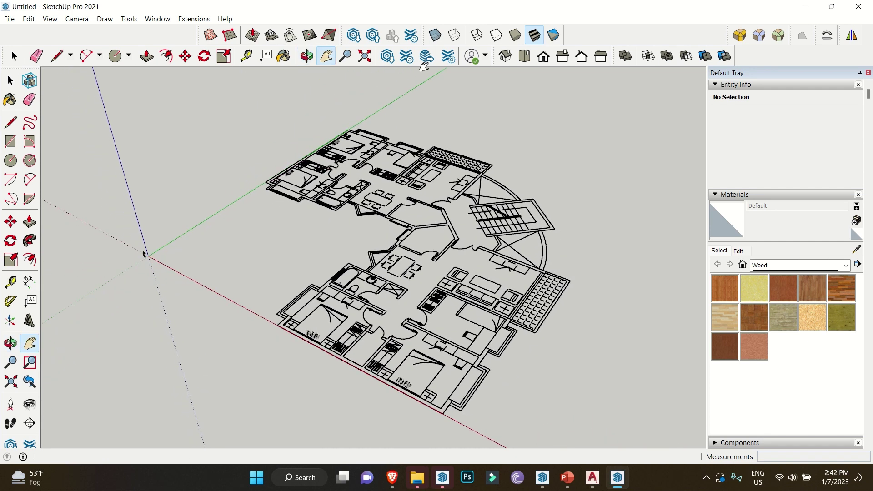
right_click(600, 49)
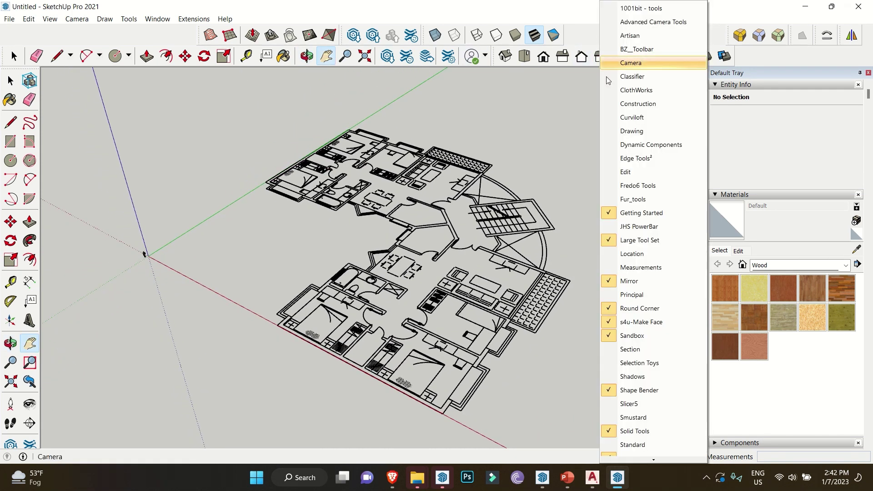
left_click(638, 163)
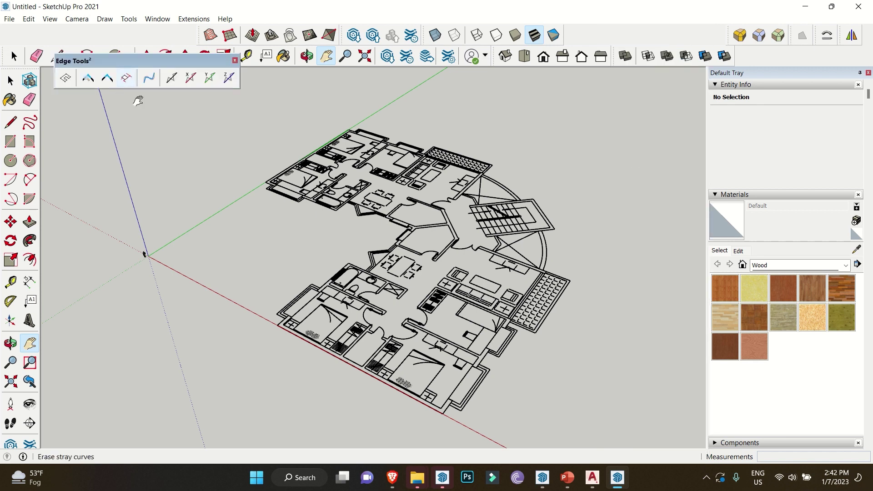
Open the imported floor plan group for editing and switch to the top view.
middle_click_drag(213, 132, 373, 210)
scroll(373, 209, "up", 1)
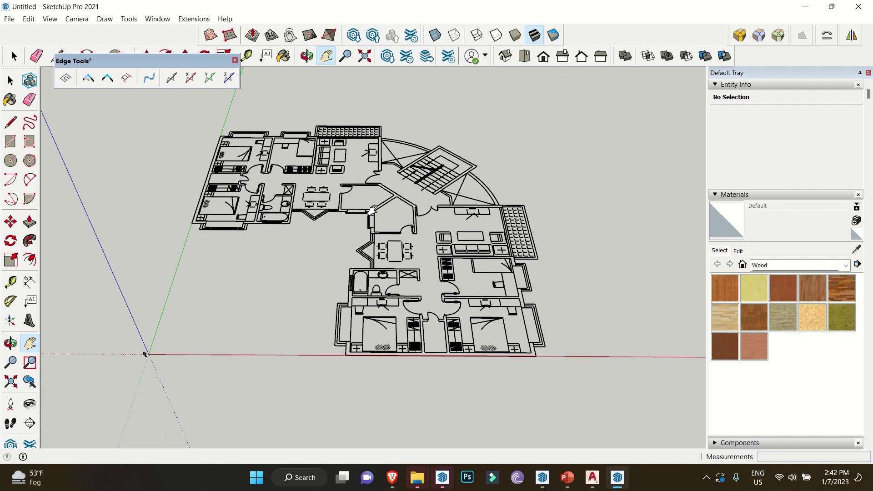
double_click(382, 210)
scroll(387, 217, "down", 1)
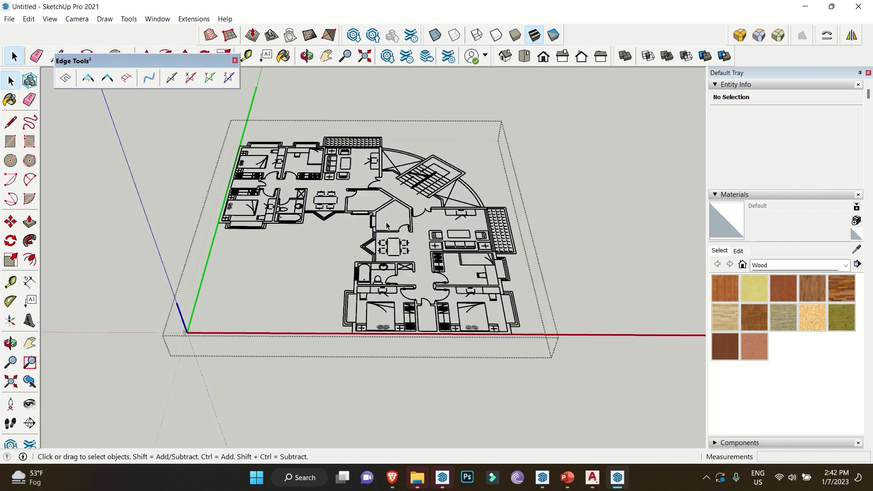
middle_click_drag(387, 218, 390, 229)
left_click(524, 56)
middle_click_drag(444, 173, 445, 161, "shift")
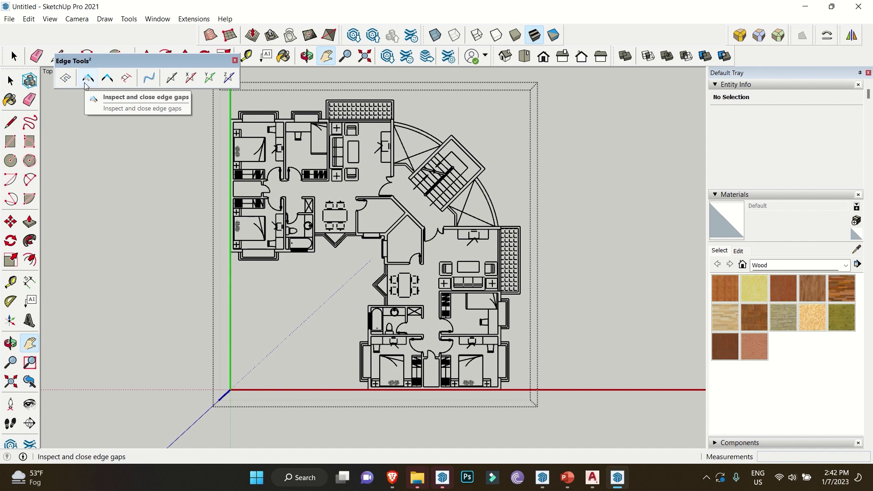
Inspect the floor plan's open edge ends around the dining table with Inspect and Close Edge Gaps.
left_click(87, 78)
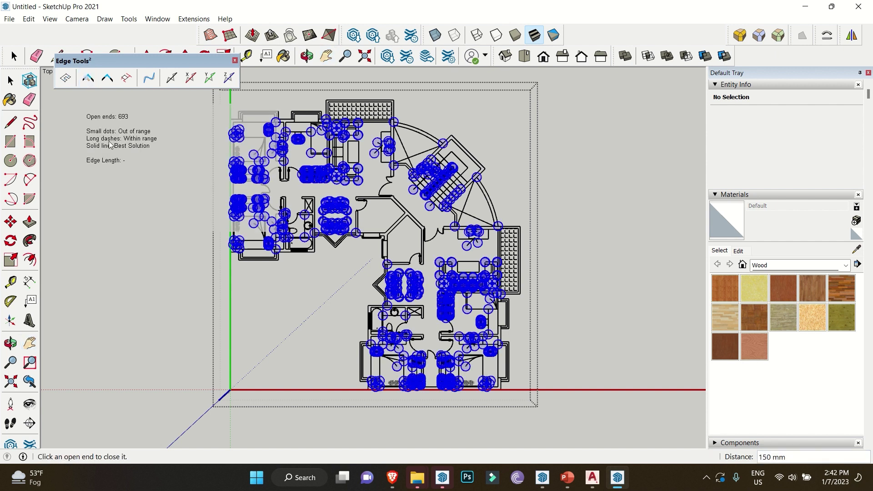
scroll(205, 184, "up", 5)
scroll(124, 247, "up", 6)
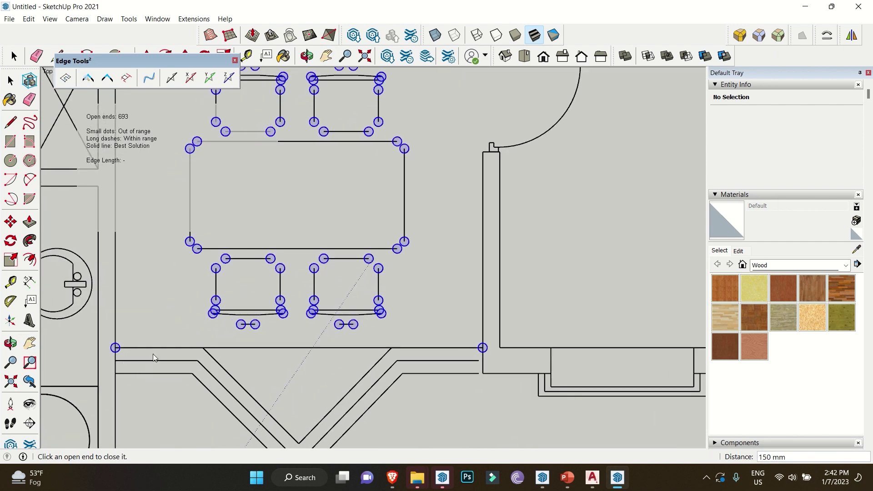
middle_click_drag(153, 354, 328, 291, "shift")
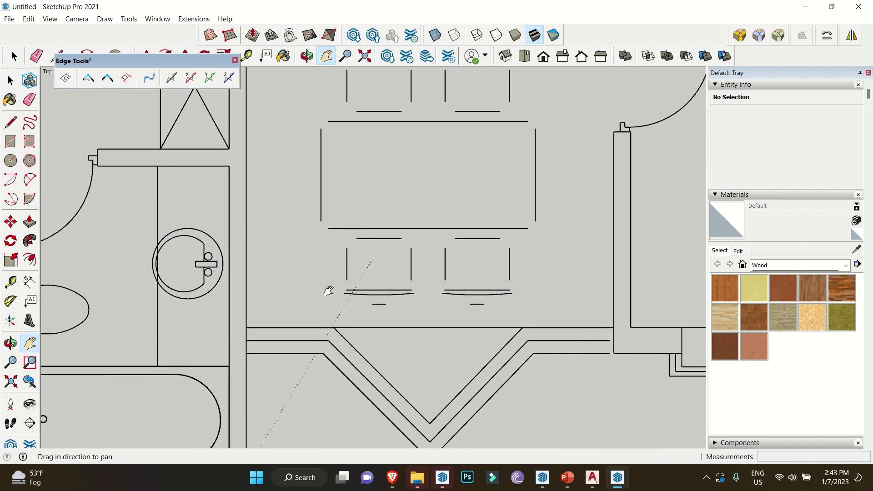
left_click(65, 80)
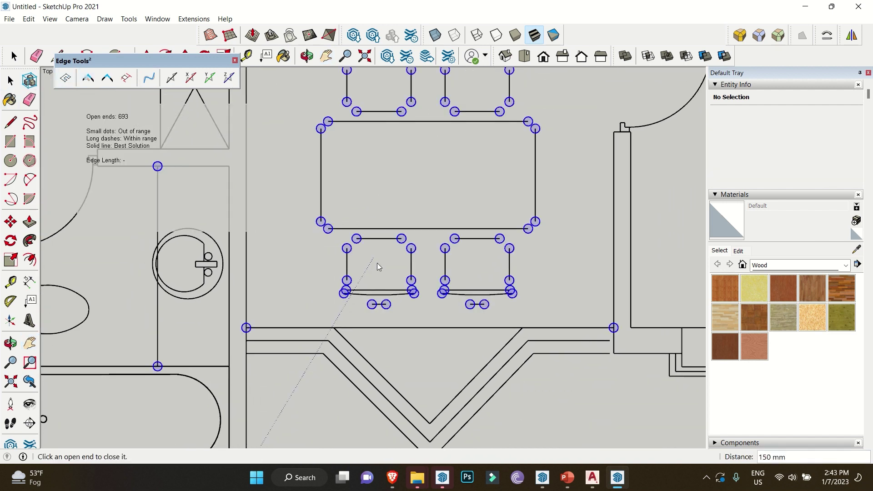
scroll(377, 266, "down", 5)
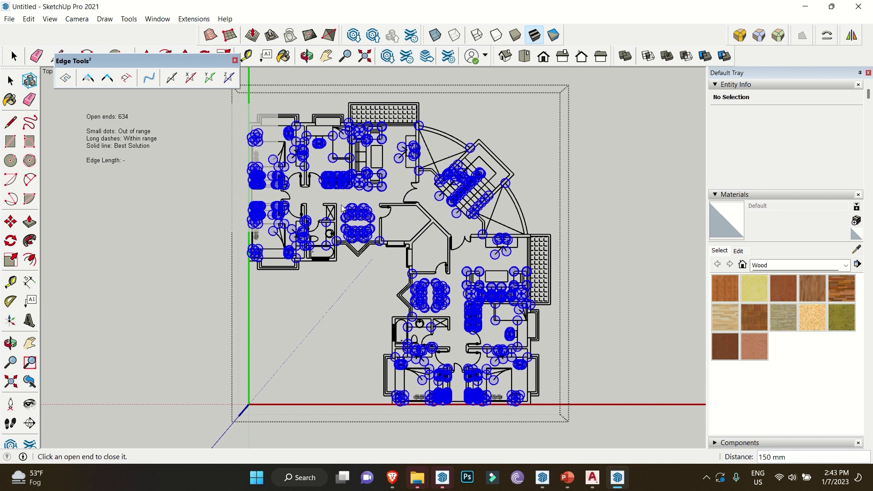
Close the floor plan's edge gaps automatically with a 150 mm tolerance and small edge removal set to Yes.
left_click(107, 78)
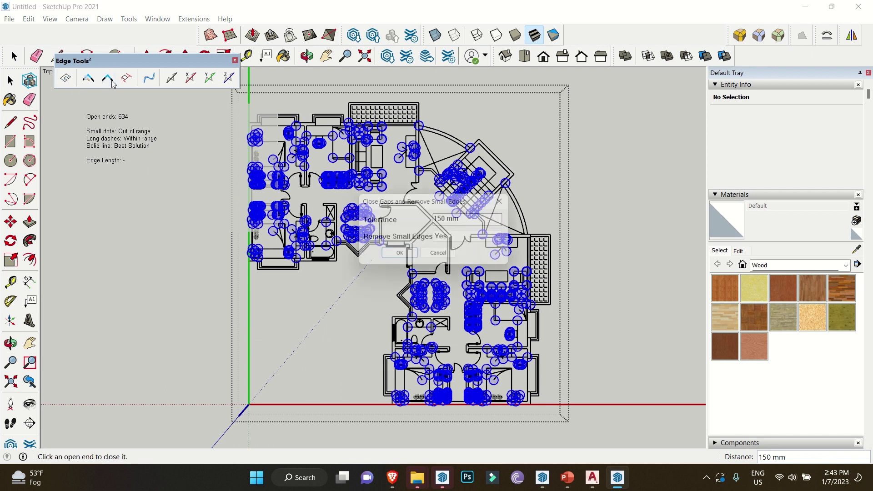
left_click(400, 257)
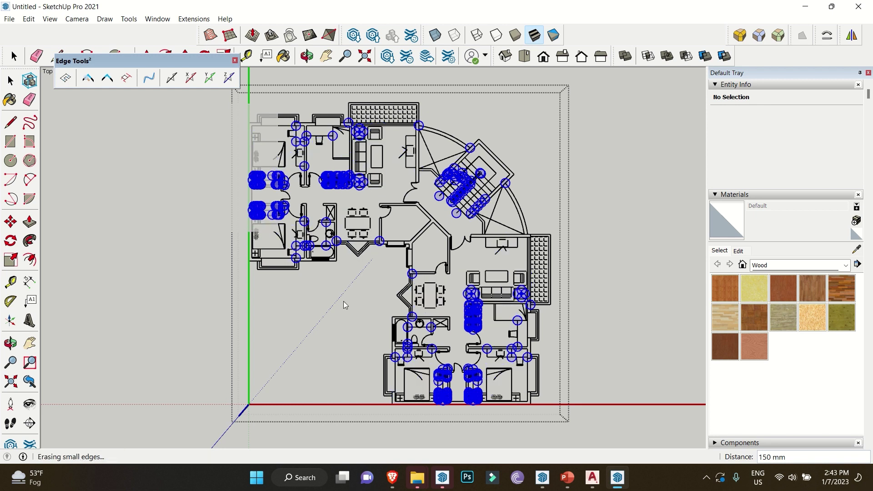
scroll(352, 175, "up", 5)
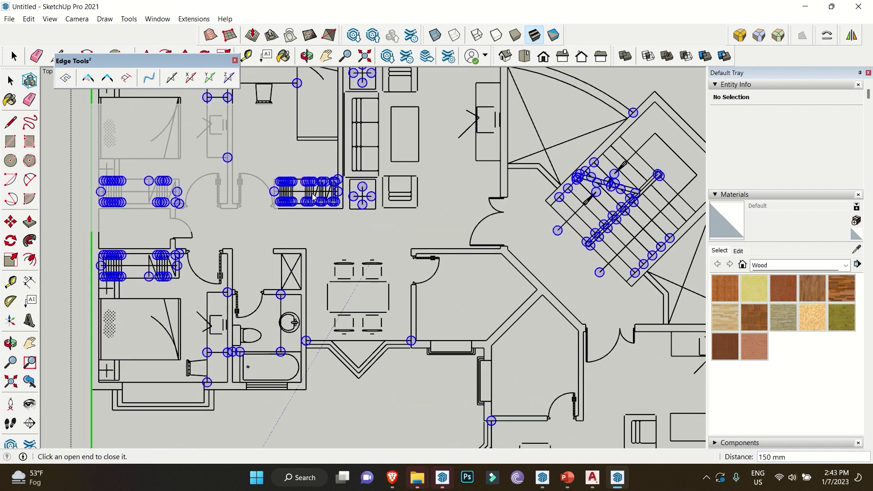
middle_click_drag(302, 205, 326, 241, "shift")
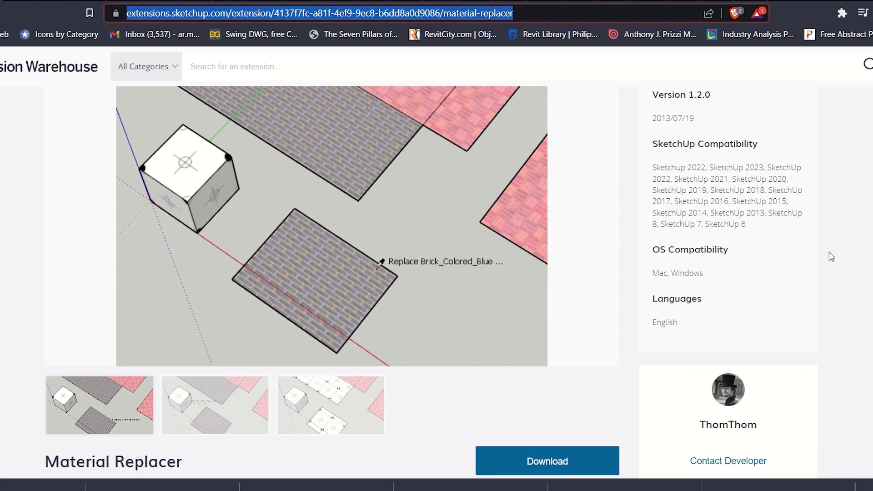
Review the Material Replacer extension's page on the Extension Warehouse.
scroll(833, 252, "down", 2)
scroll(844, 254, "up", 3)
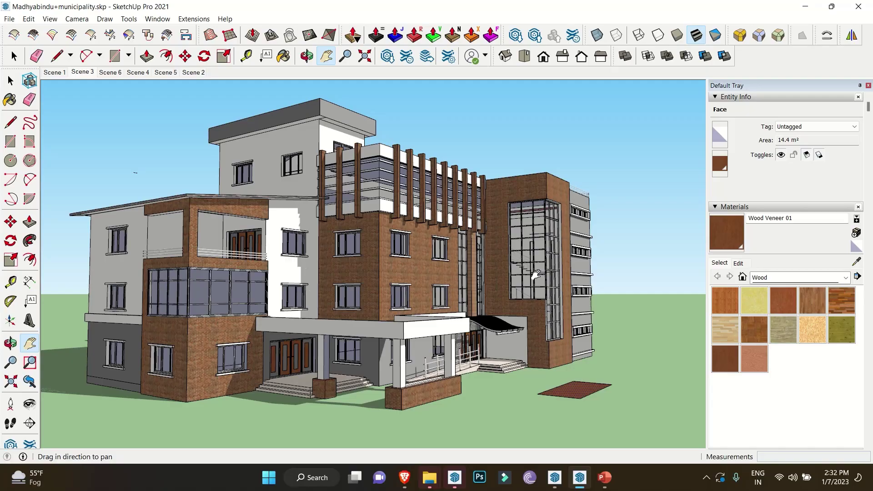
In the SketchUp building model, select all faces sharing the brick material of the wall beneath the vertical fins.
middle_click_drag(536, 275, 457, 298)
scroll(456, 295, "up", 1)
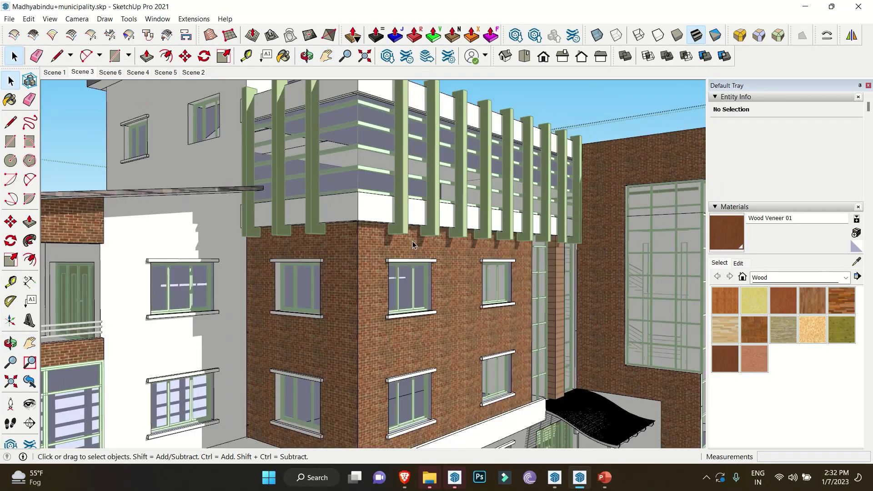
scroll(412, 243, "down", 2)
middle_click_drag(413, 242, 443, 278)
scroll(443, 279, "up", 1)
right_click(443, 280)
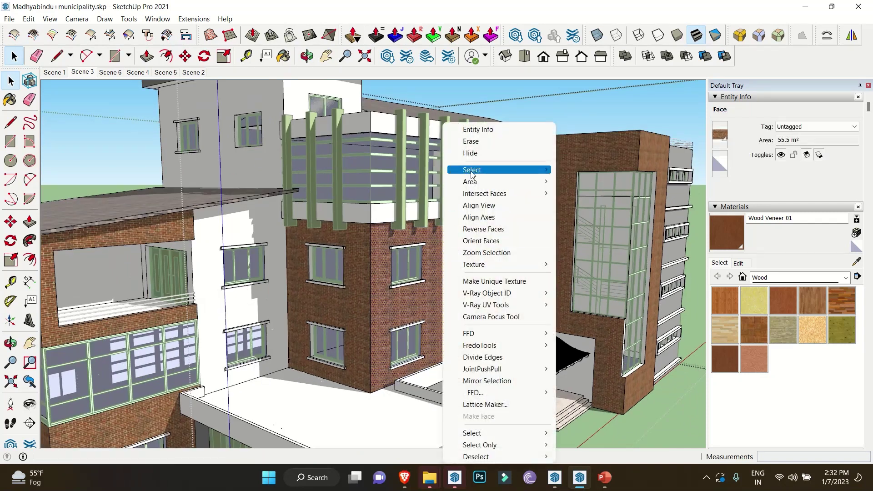
mouse_move(500, 170)
left_click(635, 217)
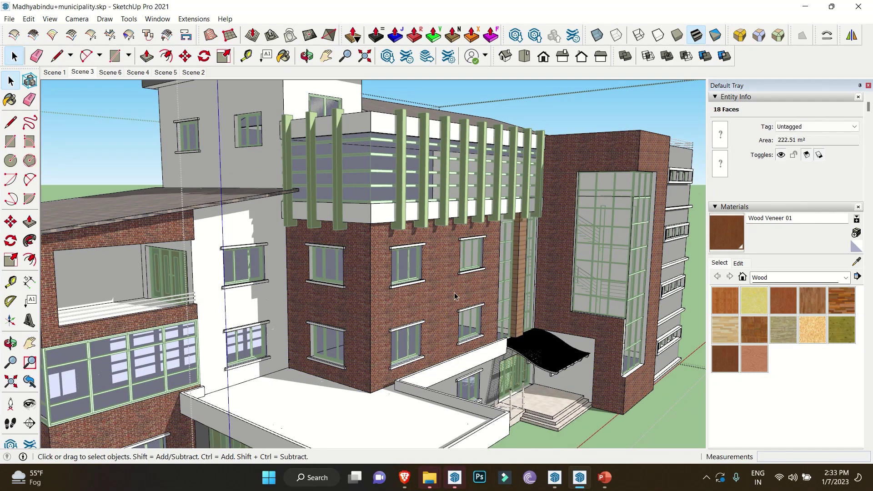
Paint the selected brick faces with Wood Veneer 01, clear the selection and check the rest of the facade for unpainted brick.
key("b")
left_click(460, 280)
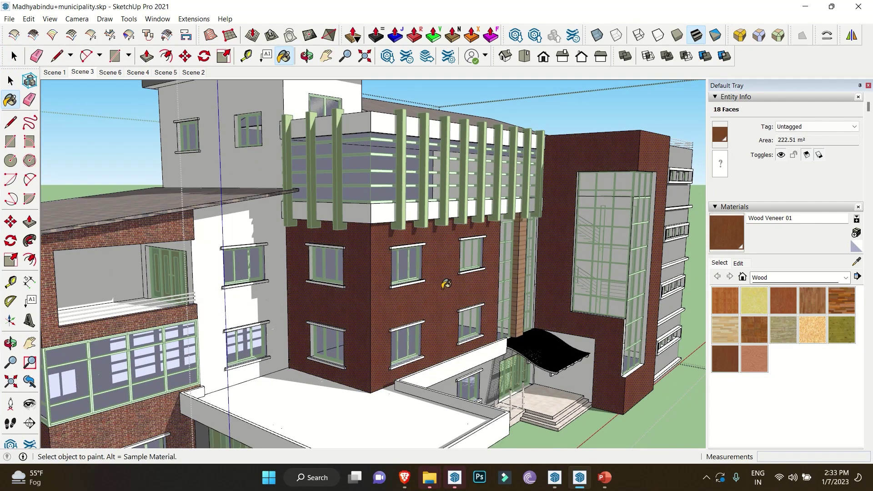
key("space")
left_click(168, 237)
scroll(188, 241, "up", 3)
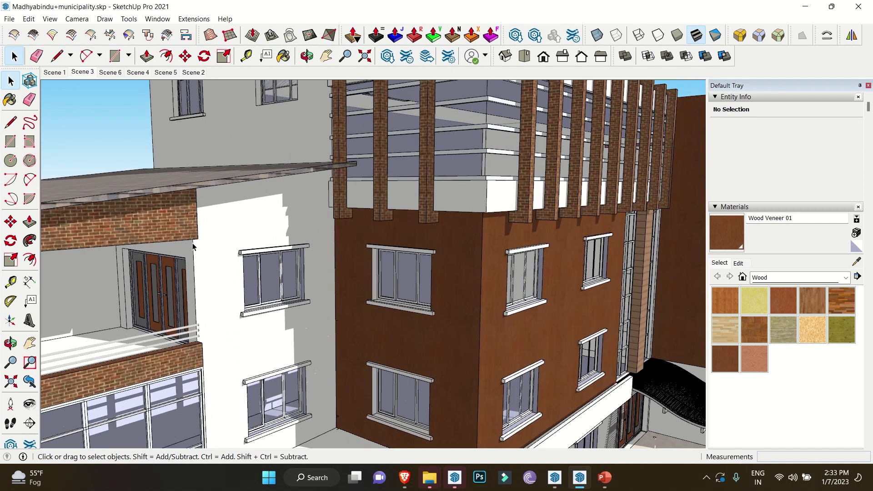
middle_click_drag(158, 231, 174, 227, "shift")
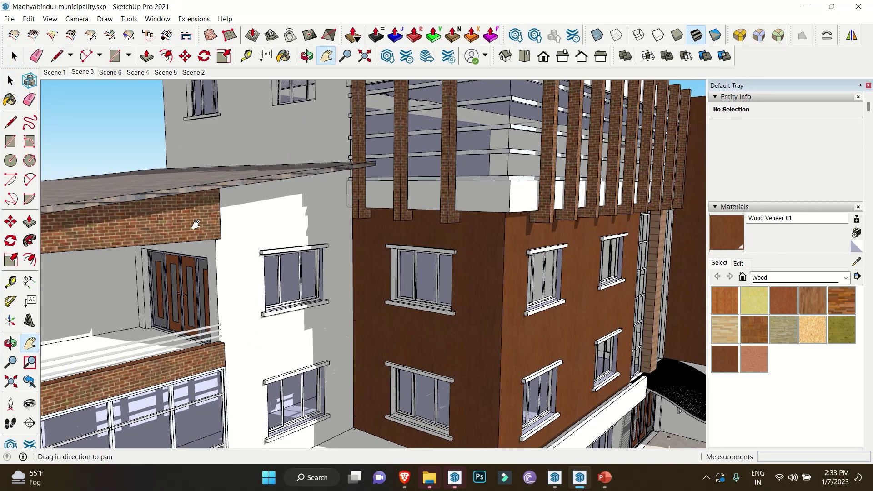
left_click_drag(684, 256, 489, 252)
scroll(514, 253, "up", 1)
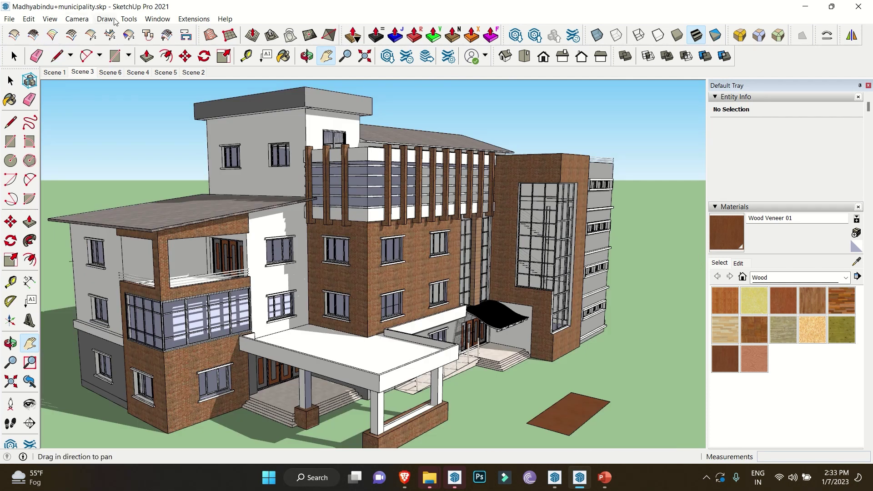
Replace the Brick Antique 01 material across the building with the ground sample's Wood Veneer 01 using Material Replacer.
left_click(128, 19)
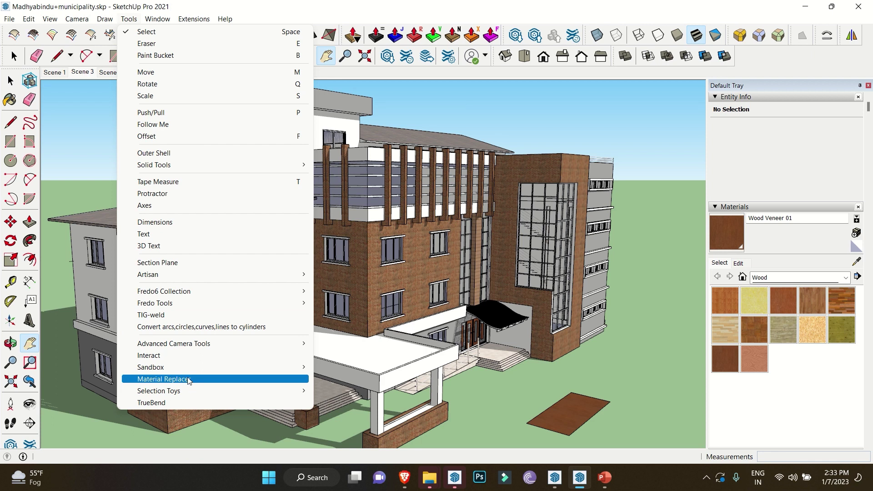
left_click(189, 380)
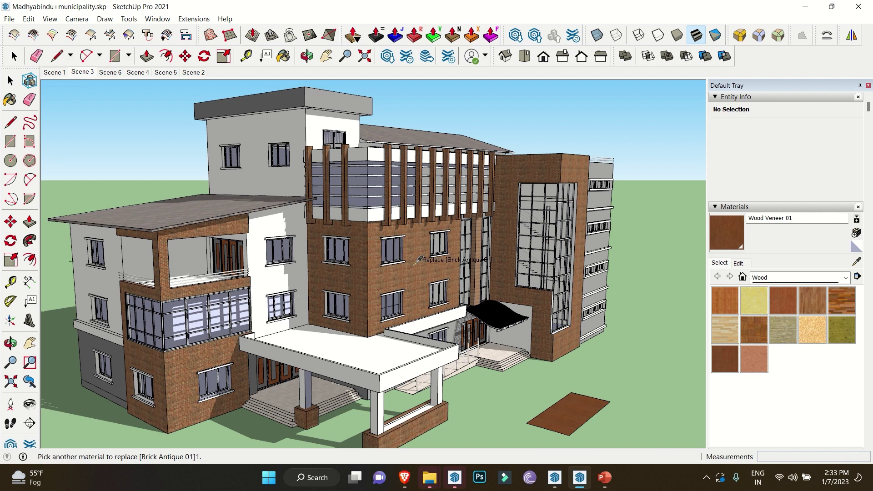
left_click(576, 409)
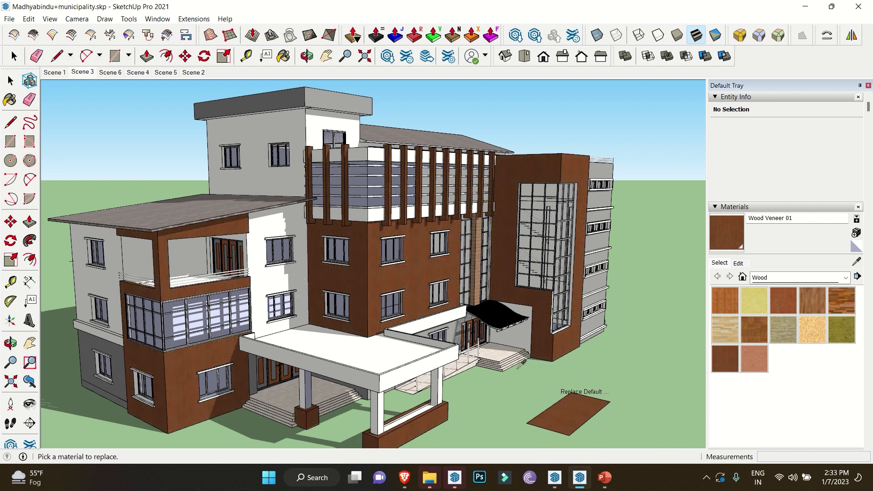
scroll(255, 266, "up", 6)
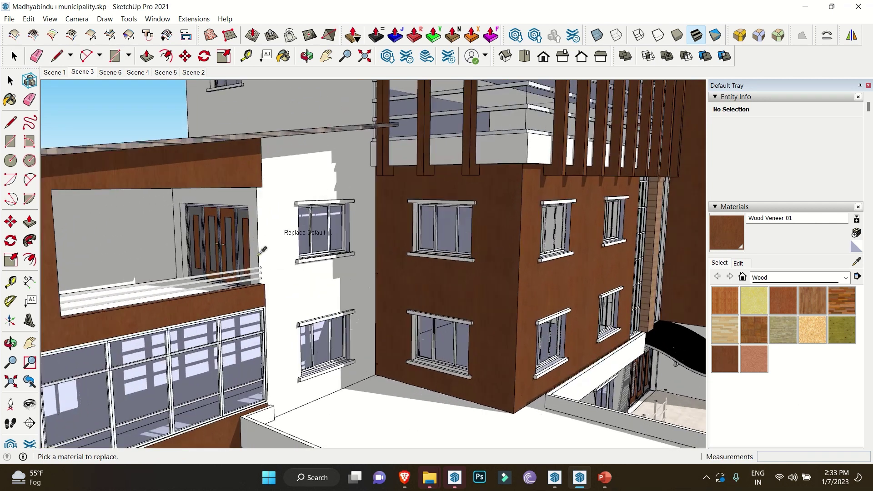
key("h")
left_click_drag(281, 246, 282, 246)
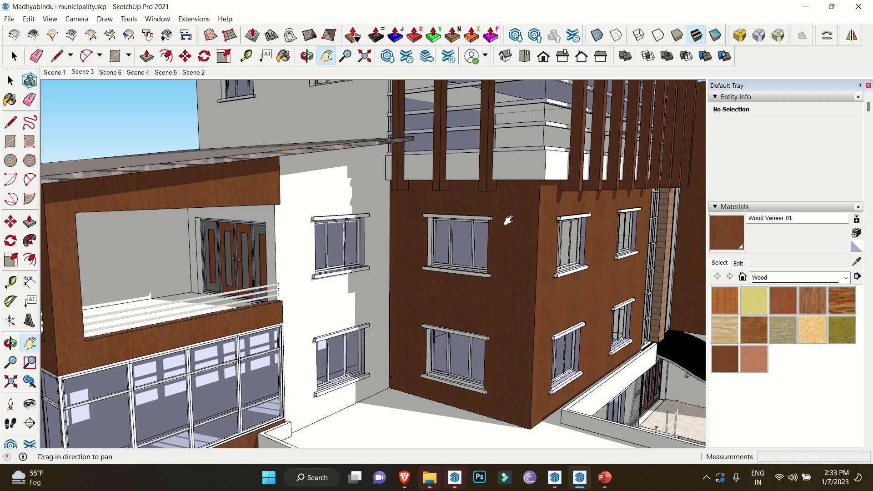
left_click_drag(508, 220, 249, 248)
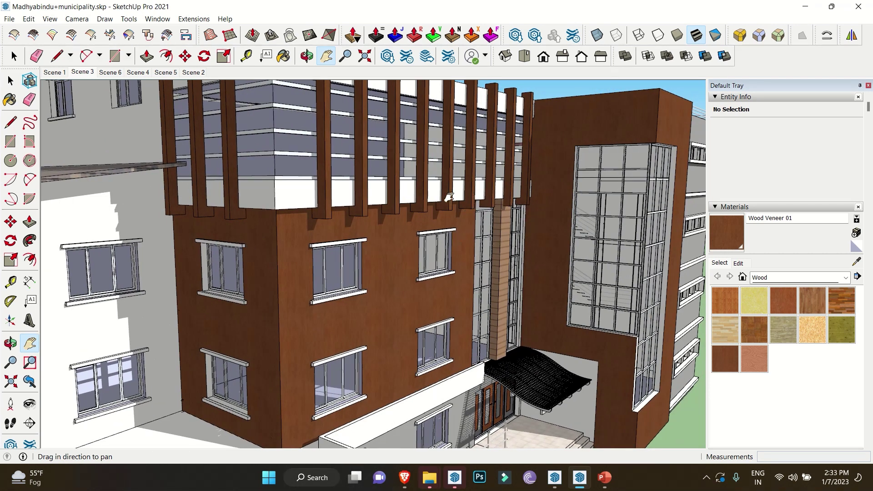
Paint the ground sample rectangle with Wood Board Cork and replace Wood Veneer 01 across the building with it using Material Replacer.
left_click(754, 300)
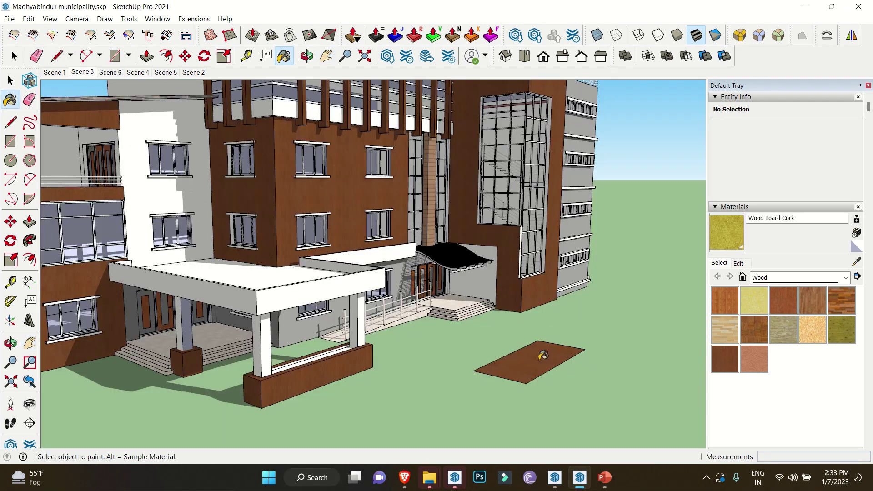
left_click(535, 356)
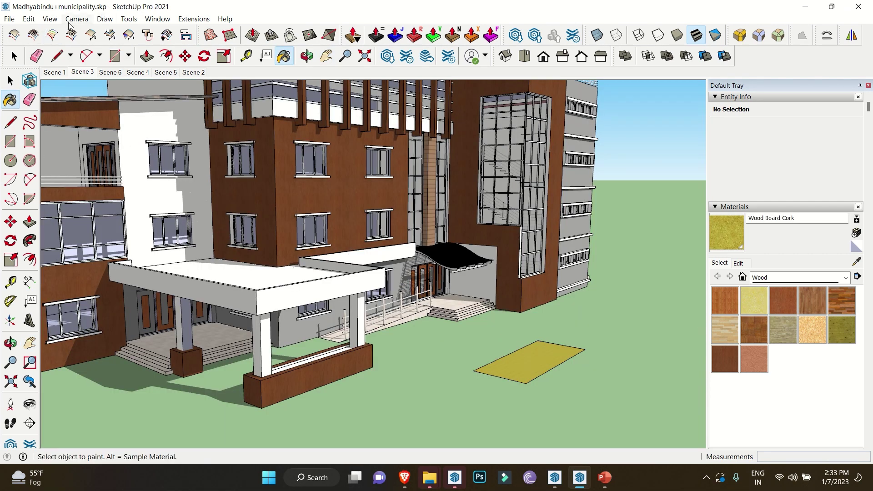
left_click(128, 19)
left_click(203, 379)
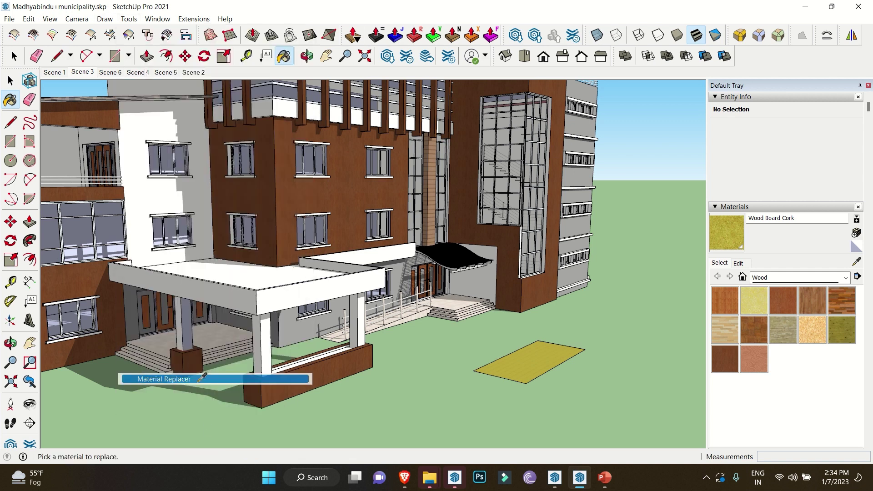
left_click(345, 193)
left_click(528, 358)
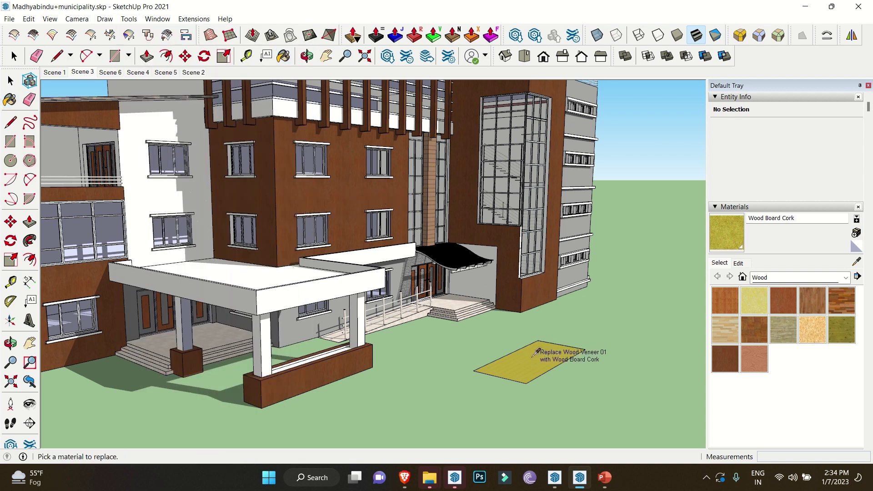
middle_click_drag(475, 329, 516, 334, "shift")
scroll(541, 345, "down", 2)
scroll(509, 332, "down", 3)
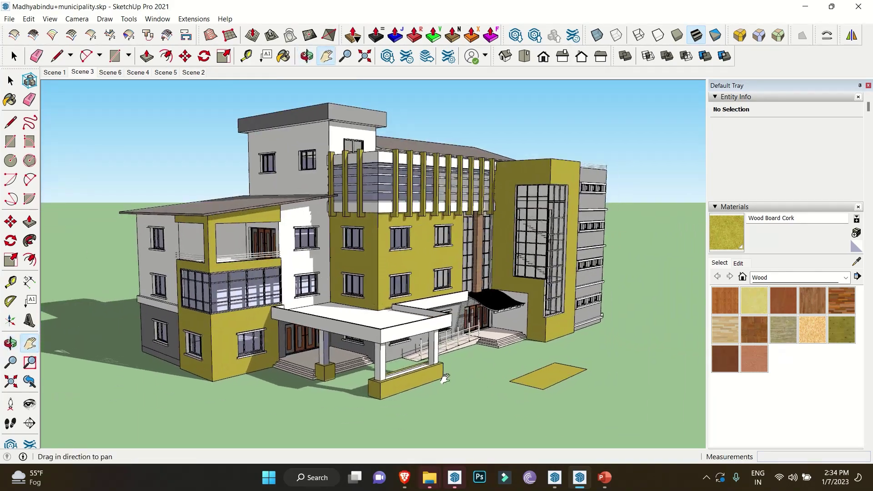